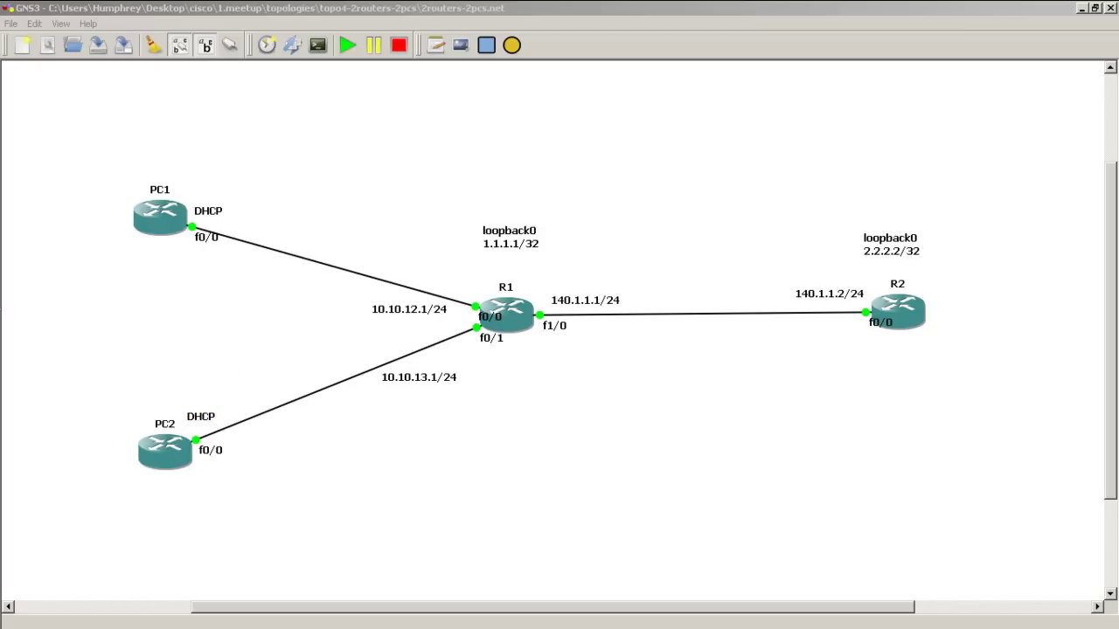
Step: Display R1's running configuration with show run and page through to the end, highlighting the access-list 1 permit entries
{"action": "left_click_drag", "start_coordinate": [646, 625], "coordinate": [614, 68]}
{"action": "left_click_drag", "start_coordinate": [603, 150], "coordinate": [601, 158]}
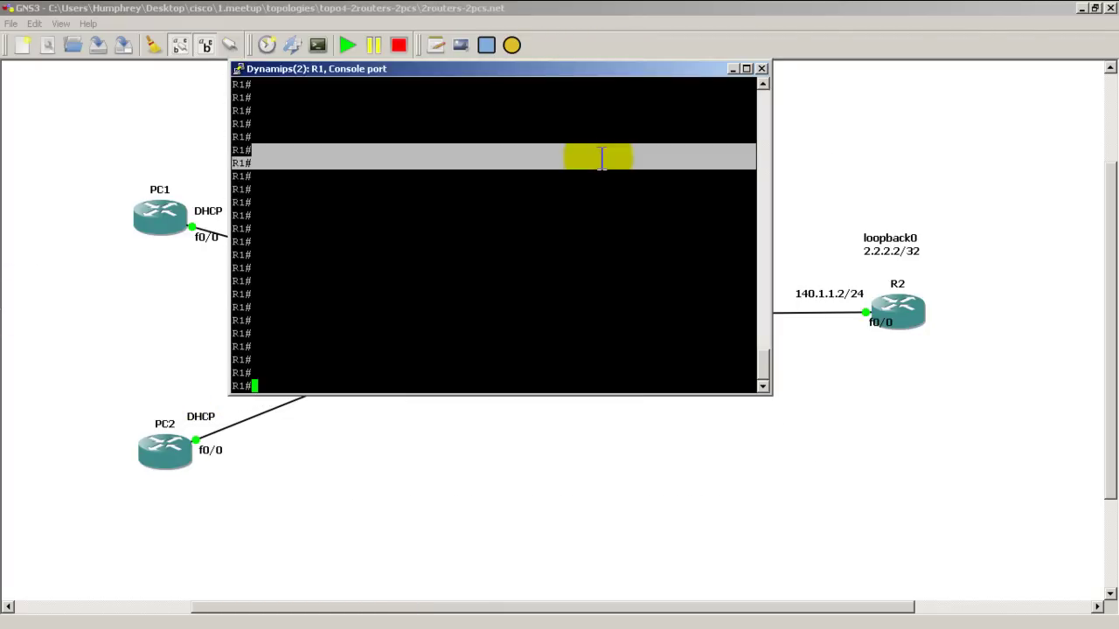
{"action": "left_click", "coordinate": [592, 389]}
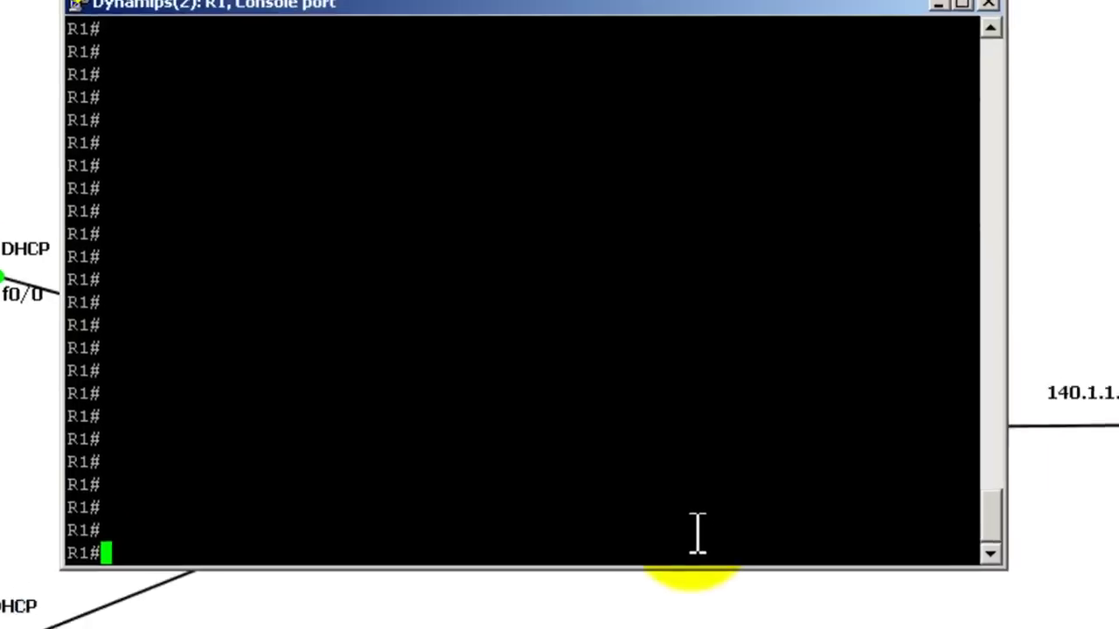
{"action": "type", "text": "show run"}
{"action": "key", "text": "Return"}
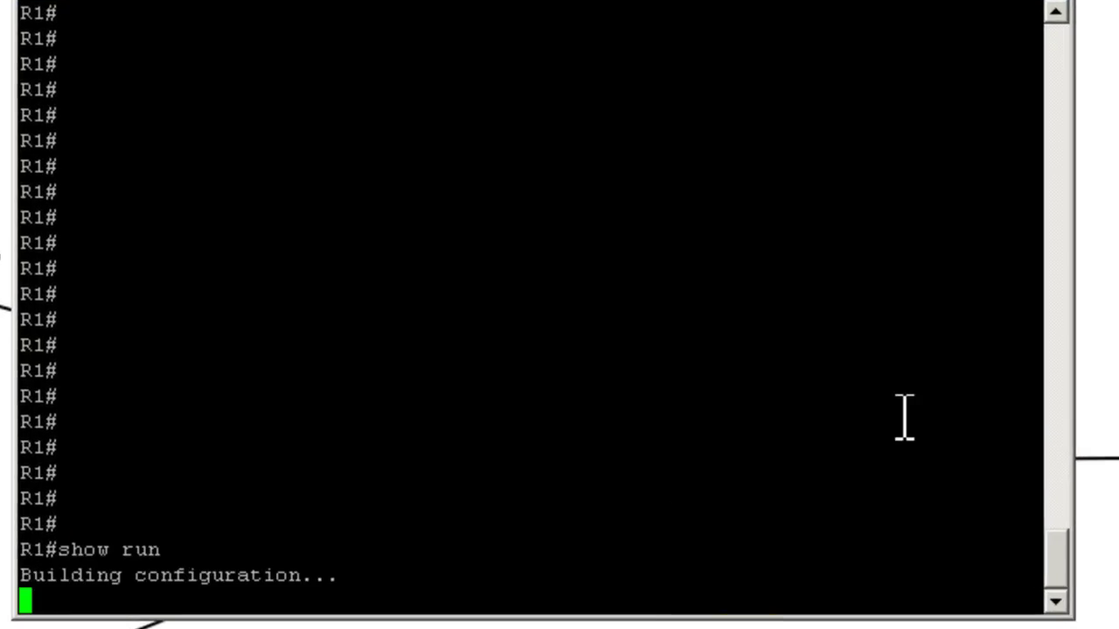
{"action": "key", "text": "space"}
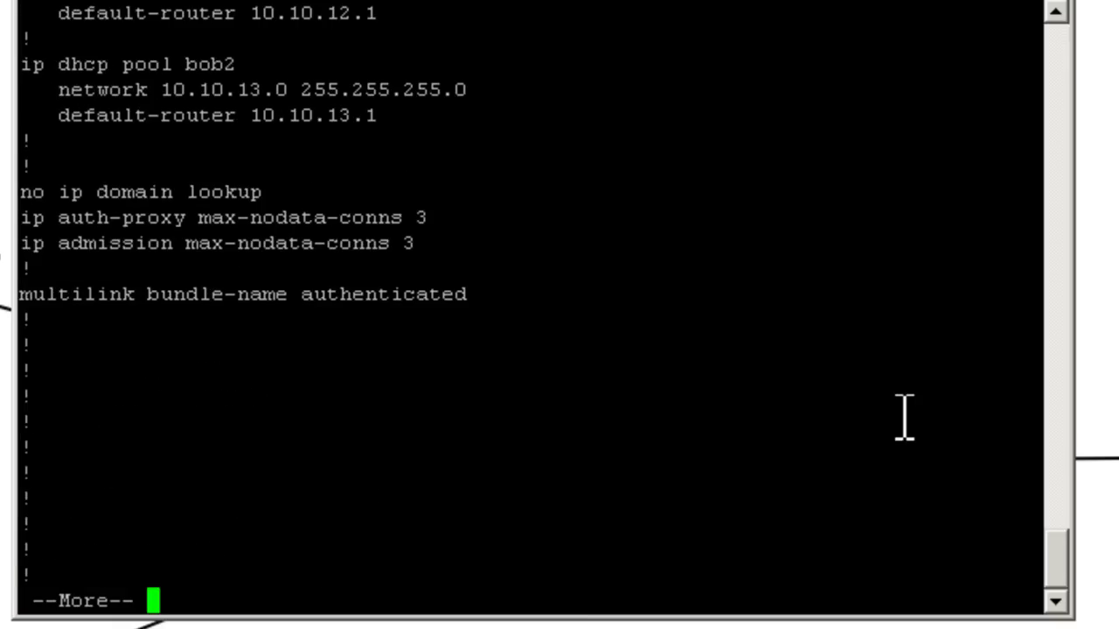
{"action": "key", "text": "space"}
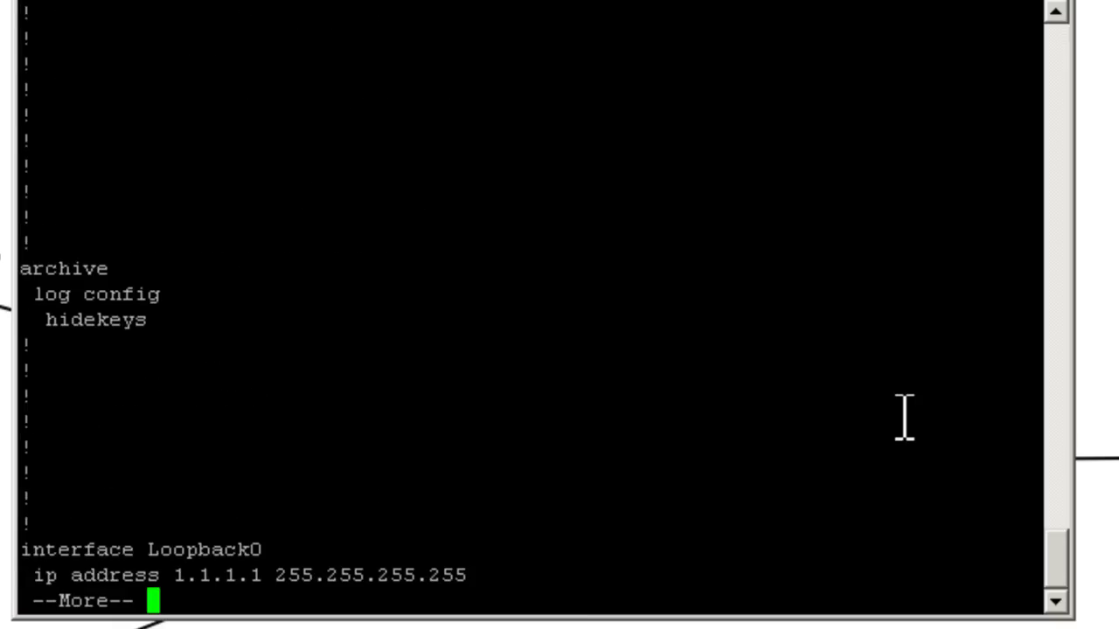
{"action": "key", "text": "space"}
{"action": "key", "text": "space"}
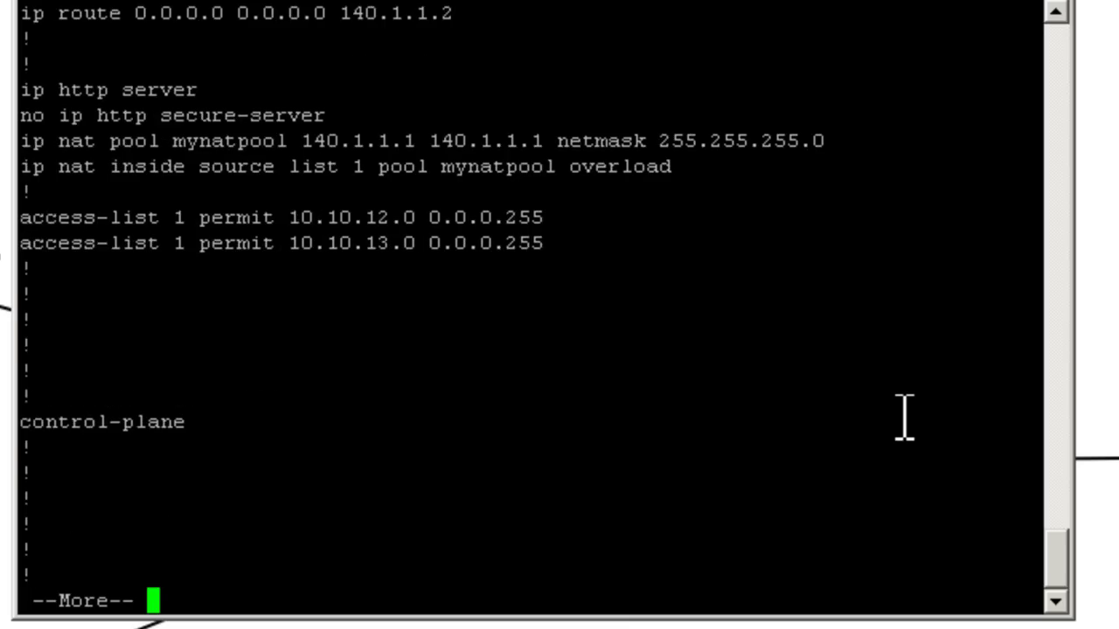
{"action": "left_click_drag", "start_coordinate": [607, 245], "coordinate": [26, 200]}
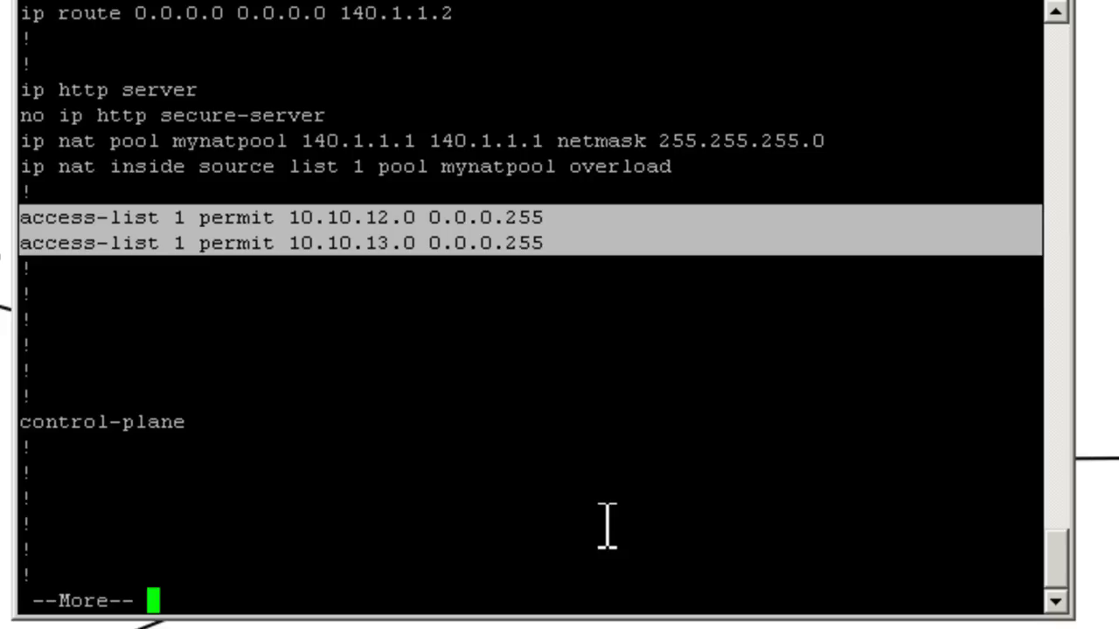
{"action": "key", "text": "space"}
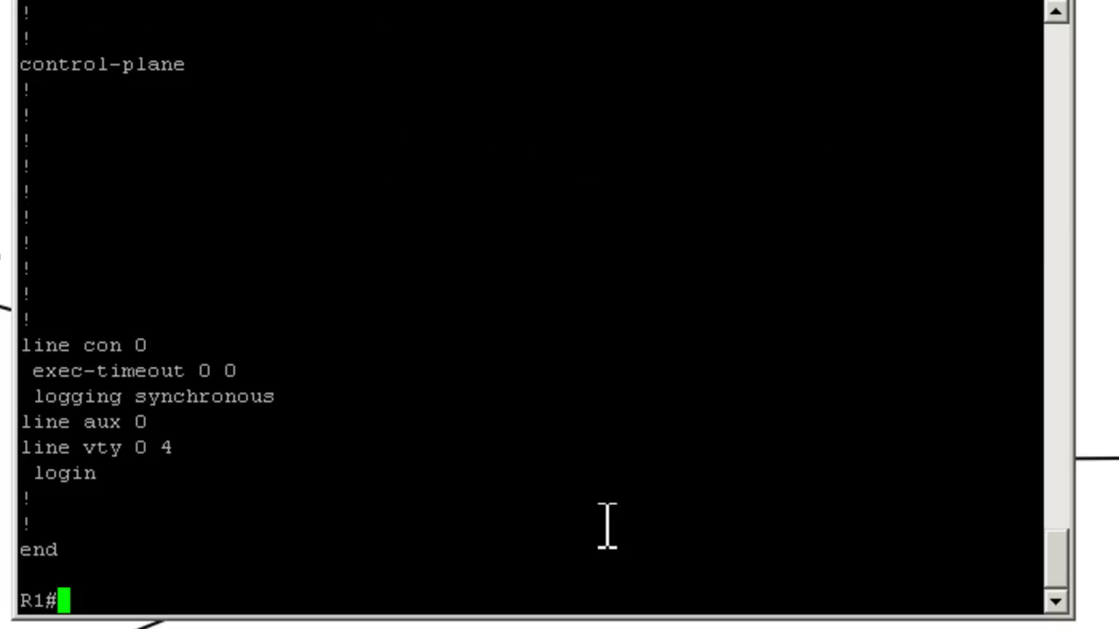
Step: Remove access-list 1 from R1 in global configuration mode and exit back to privileged mode
{"action": "type", "text": "conf t"}
{"action": "key", "text": "Return"}
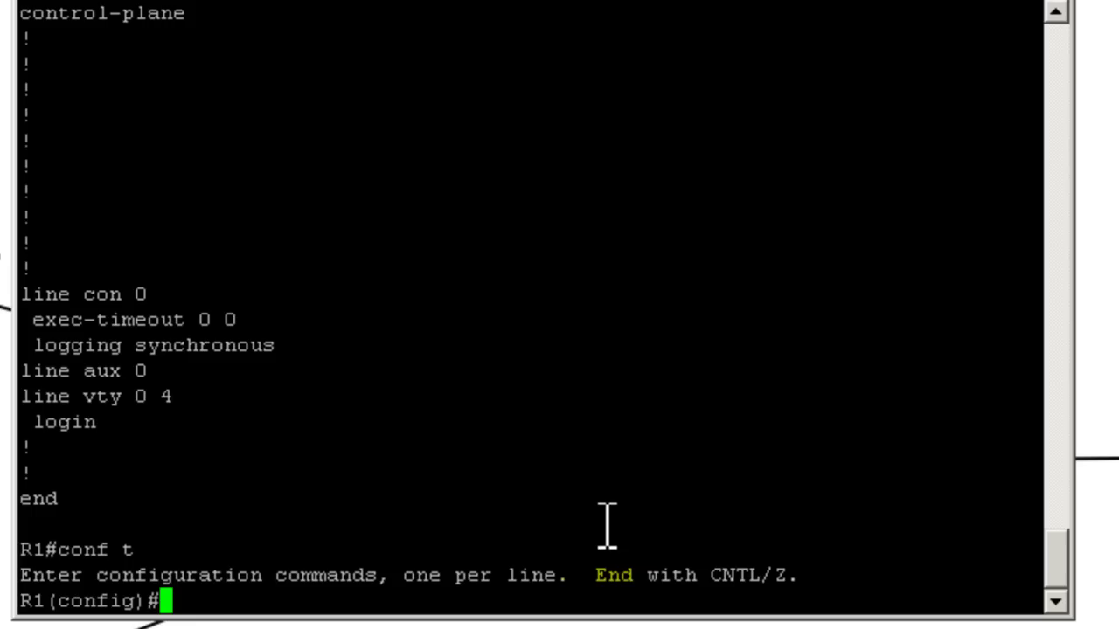
{"action": "type", "text": "no access-list 1"}
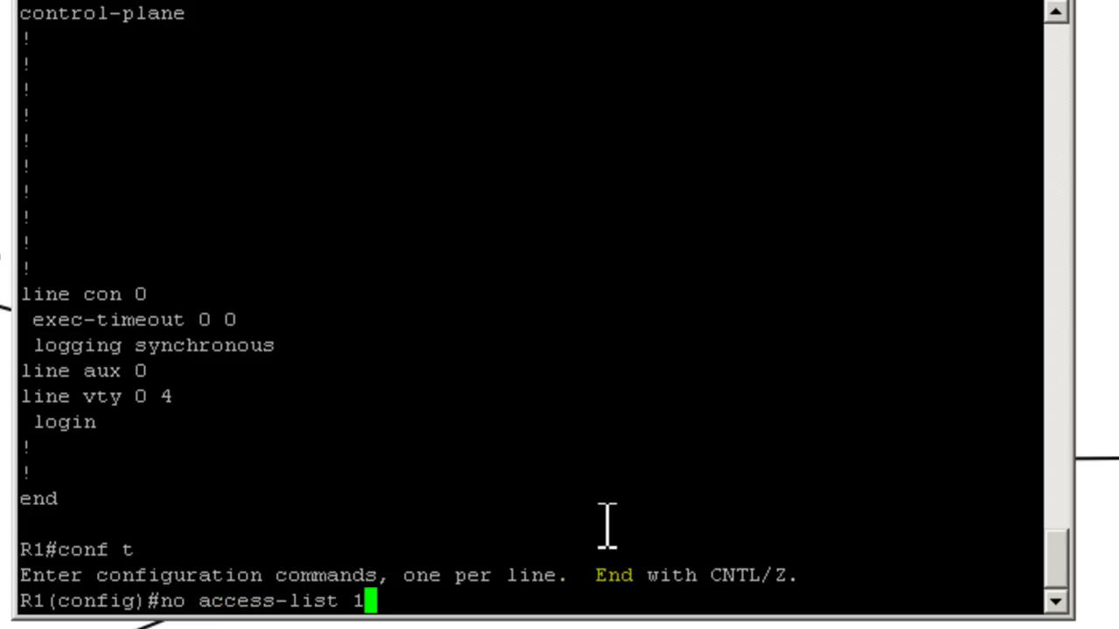
{"action": "key", "text": "Return"}
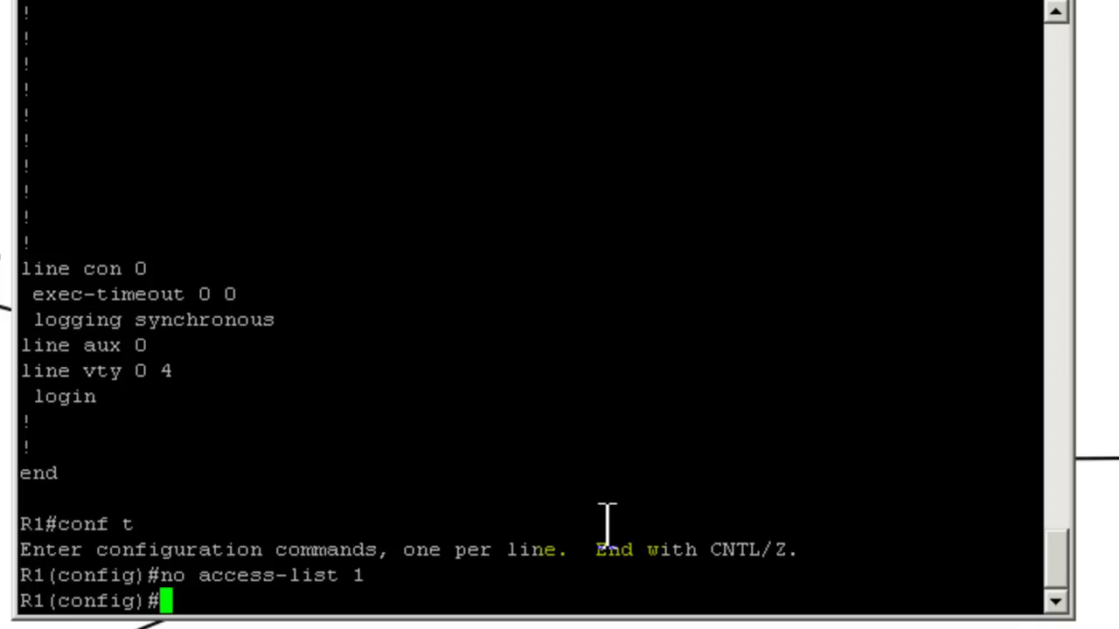
{"action": "type", "text": "exit"}
{"action": "key", "text": "Return"}
Step: Check R1's NAT translations and access lists with show ip nat translations and show access-list
{"action": "type", "text": "show ip "}
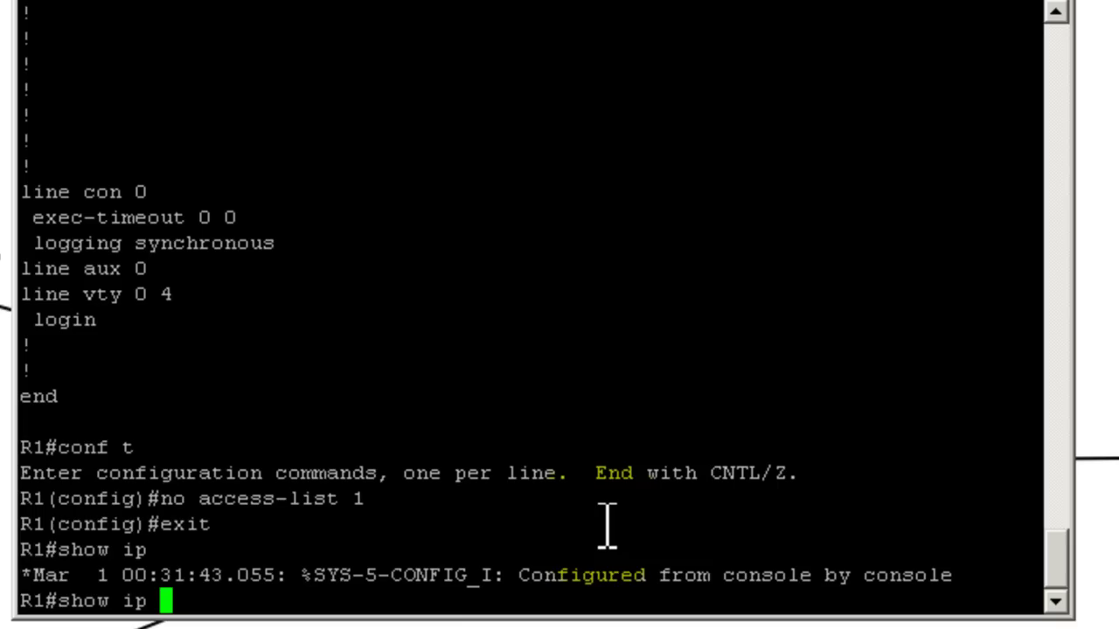
{"action": "type", "text": "nat tran"}
{"action": "key", "text": "Tab"}
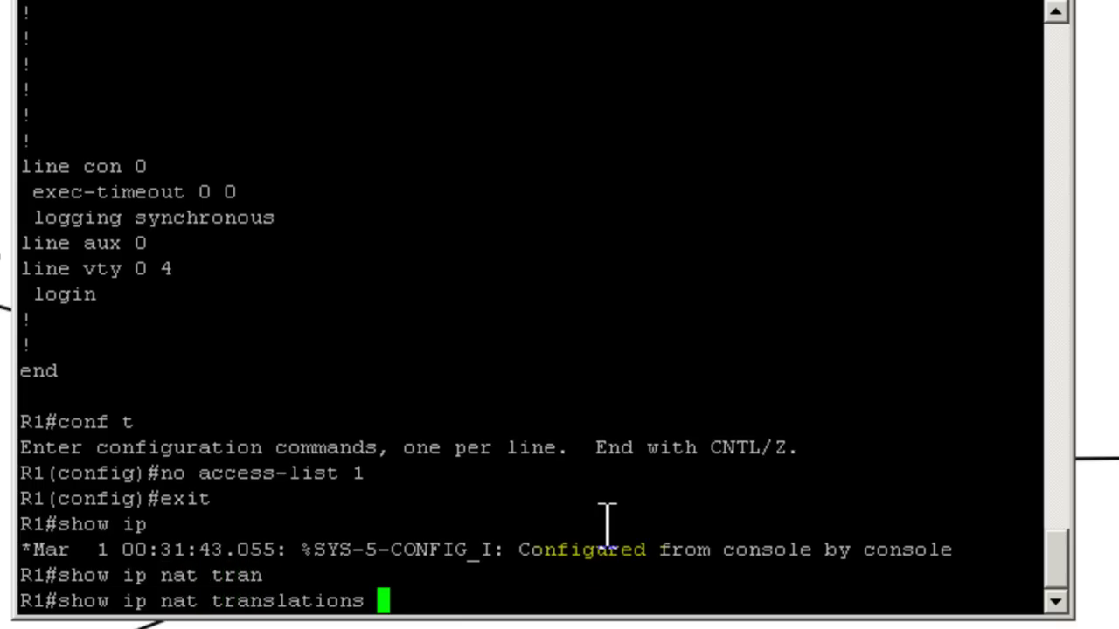
{"action": "key", "text": "Return"}
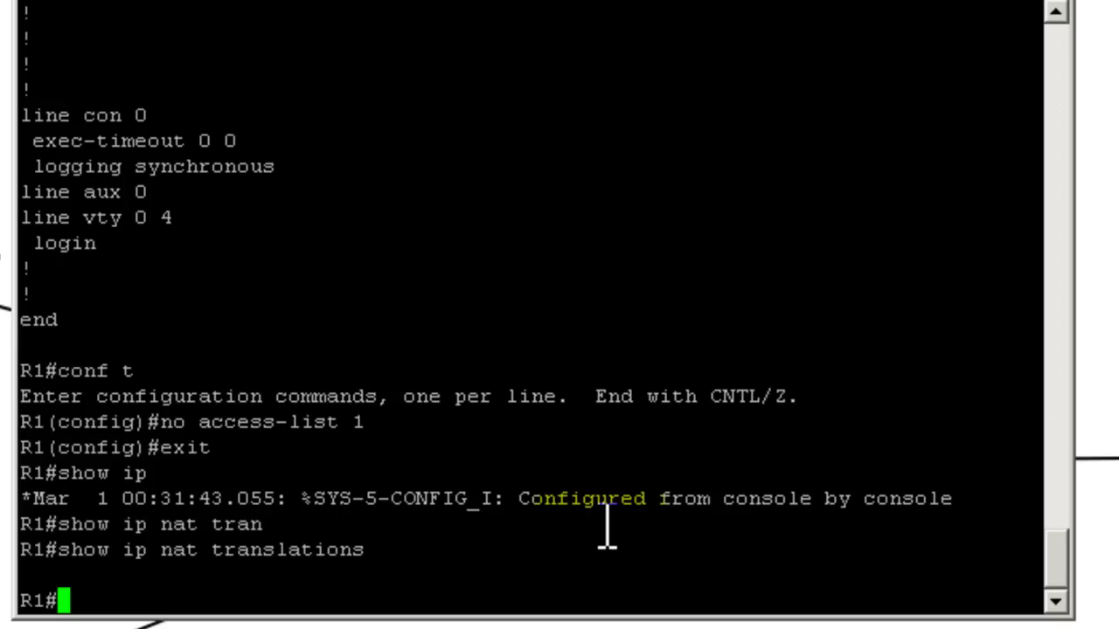
{"action": "type", "text": "show access-list"}
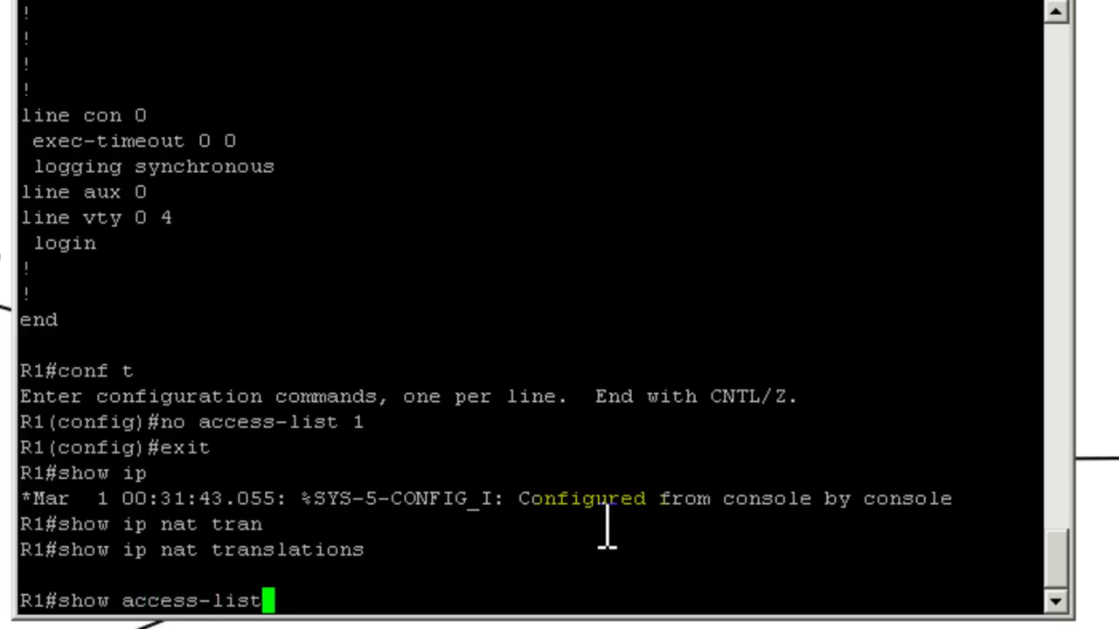
{"action": "key", "text": "Return"}
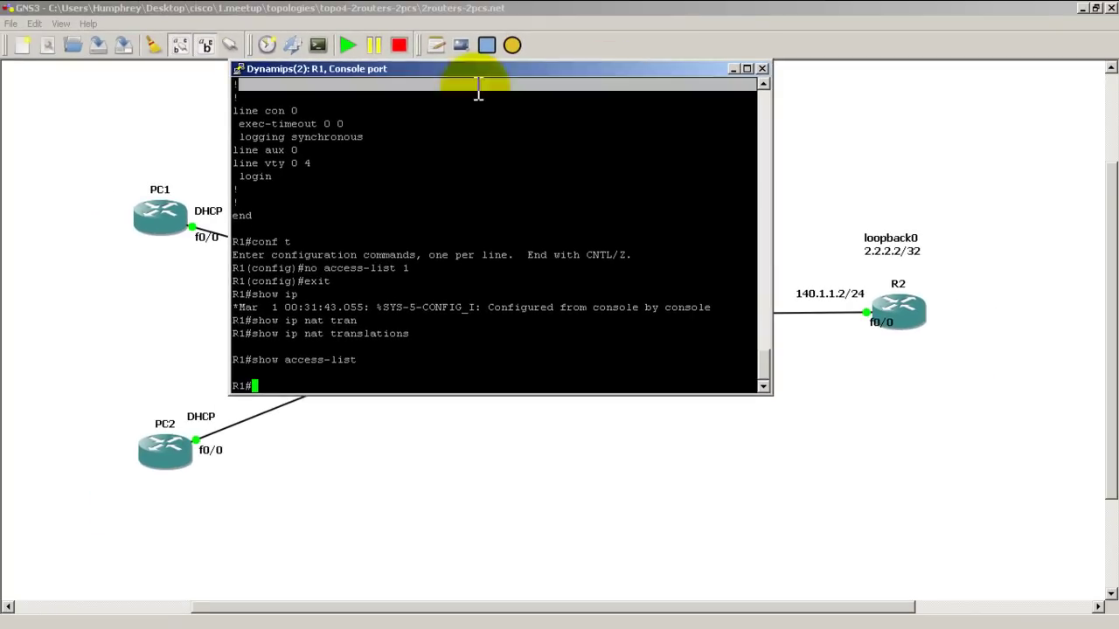
{"action": "left_click_drag", "start_coordinate": [39, 13], "coordinate": [17, 396]}
{"action": "left_click", "coordinate": [390, 266]}
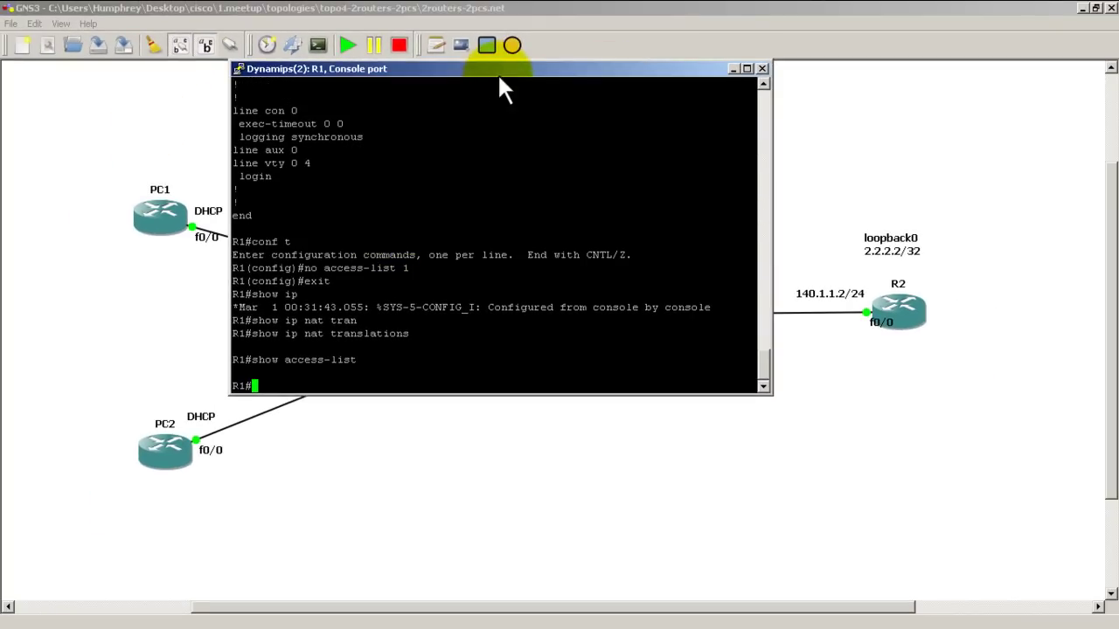
Step: Switch to PC1's console and ping 2.2.2.2
{"action": "key", "text": "alt+Tab"}
{"action": "key", "text": "alt+Tab"}
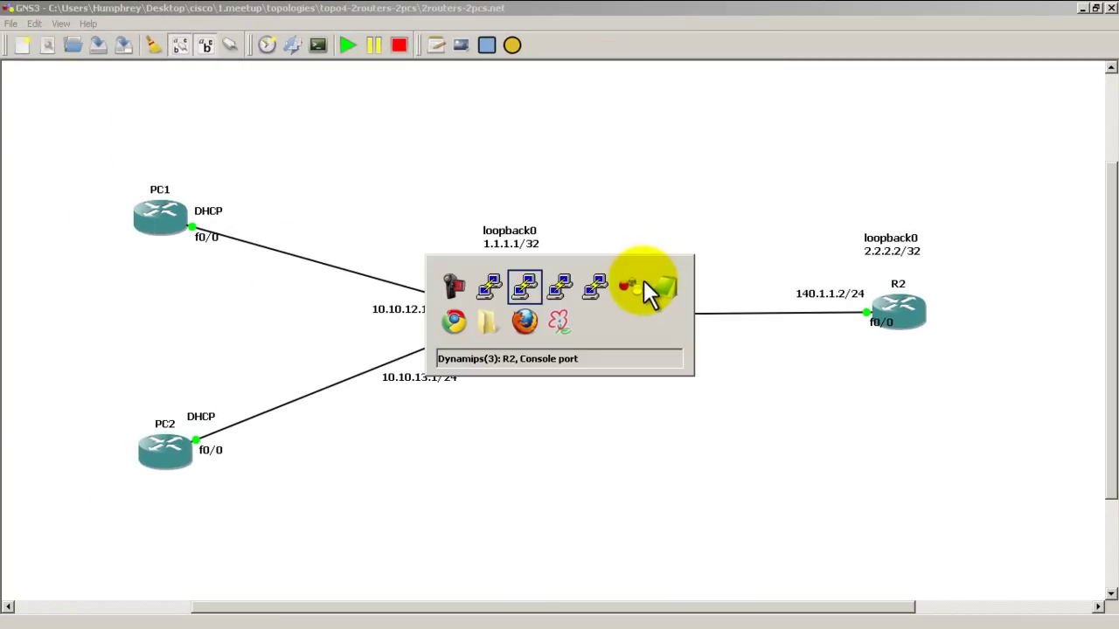
{"action": "key", "text": "alt+Tab"}
{"action": "key", "text": "alt+Tab"}
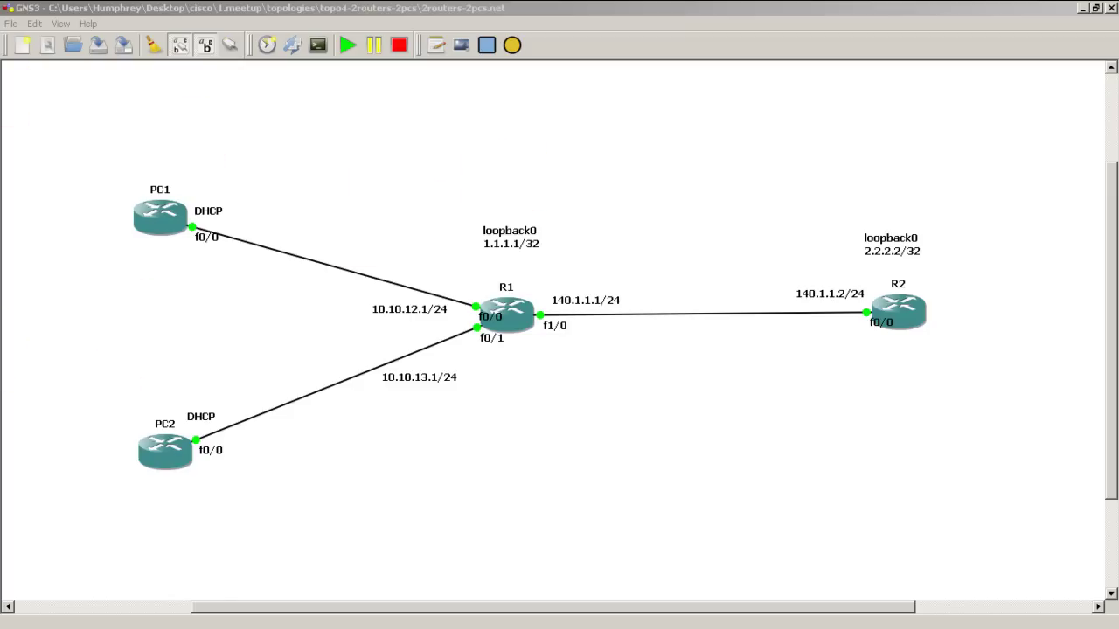
{"action": "left_click_drag", "start_coordinate": [0, 0], "coordinate": [734, 173]}
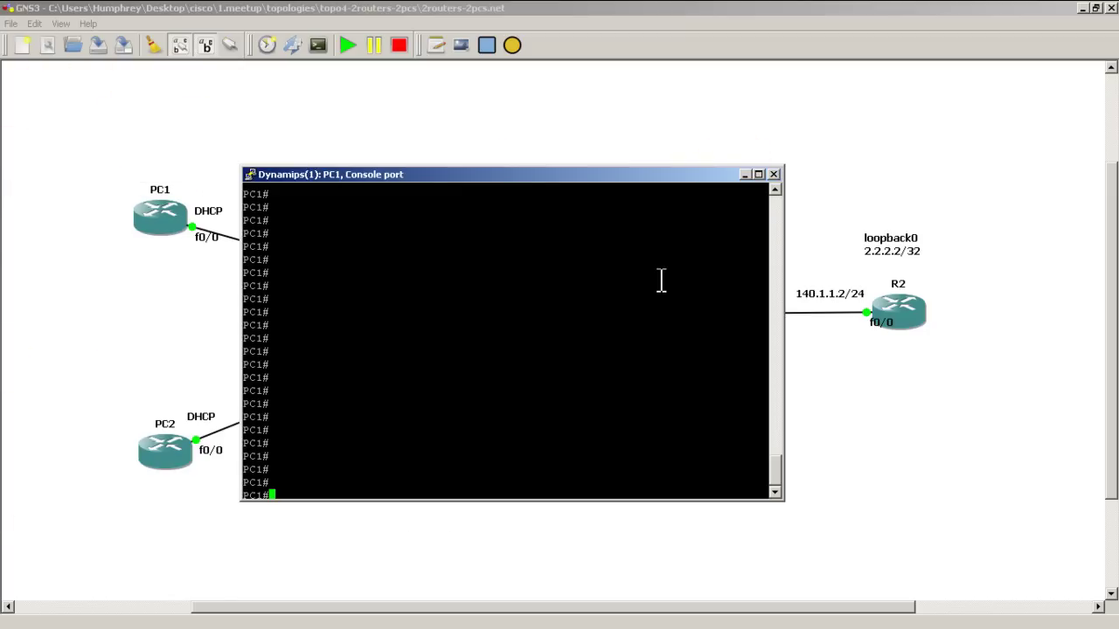
{"action": "type", "text": "ping 2.2.2.2"}
{"action": "key", "text": "Return"}
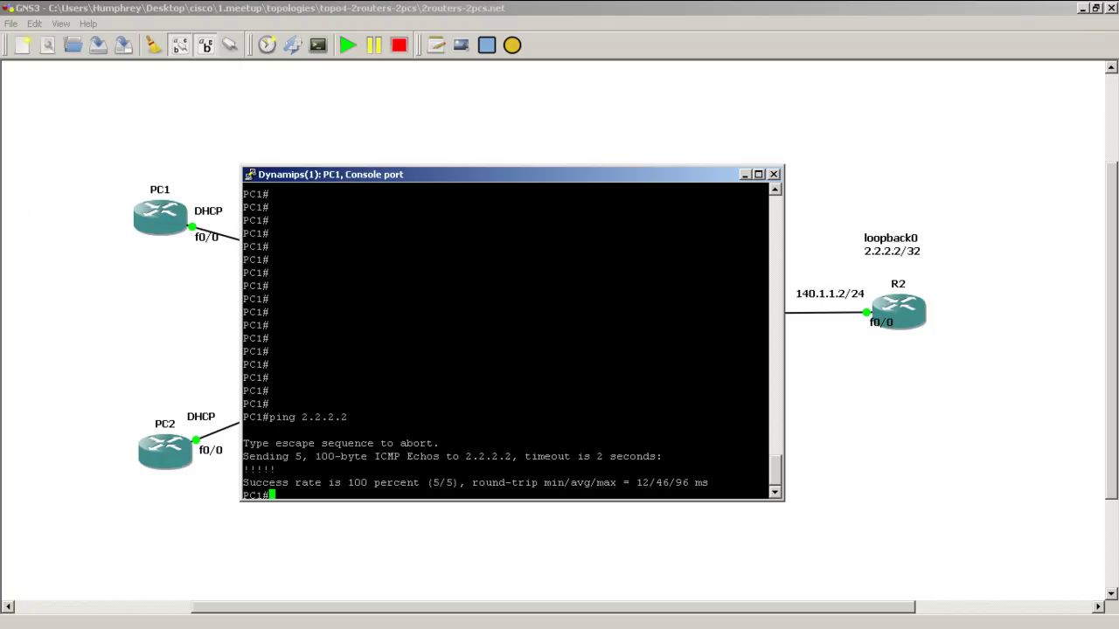
Step: Return to R1's console and run show ip nat translations again to check for entries created by PC1's ping
{"action": "key", "text": "super+Down"}
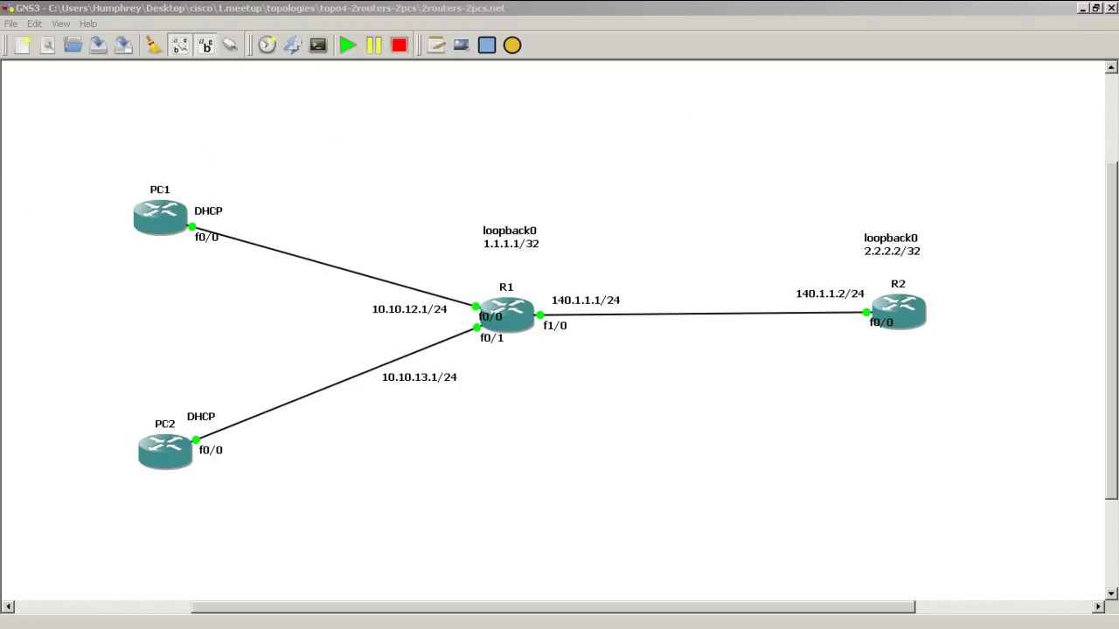
{"action": "left_click_drag", "start_coordinate": [0, 212], "coordinate": [692, 29]}
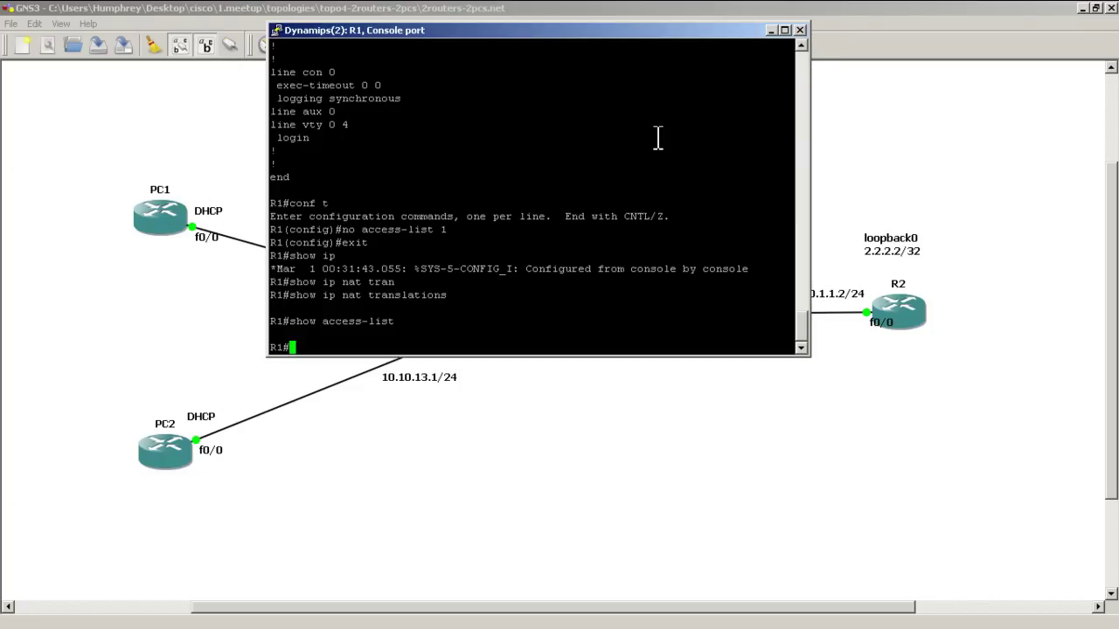
{"action": "key", "text": "Up"}
{"action": "key", "text": "Up"}
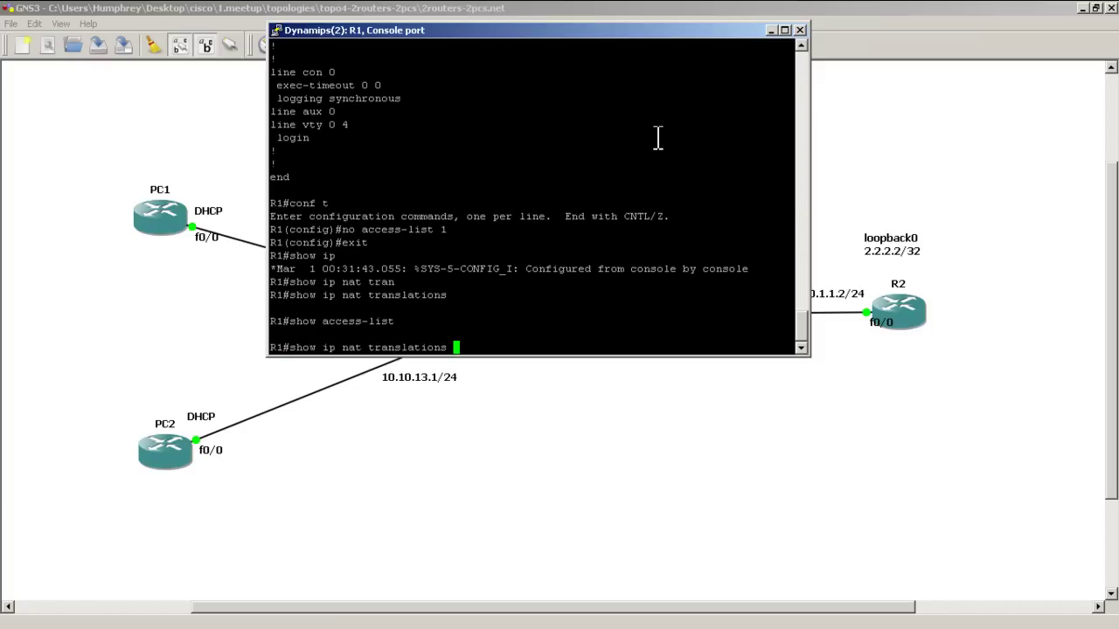
{"action": "key", "text": "Return"}
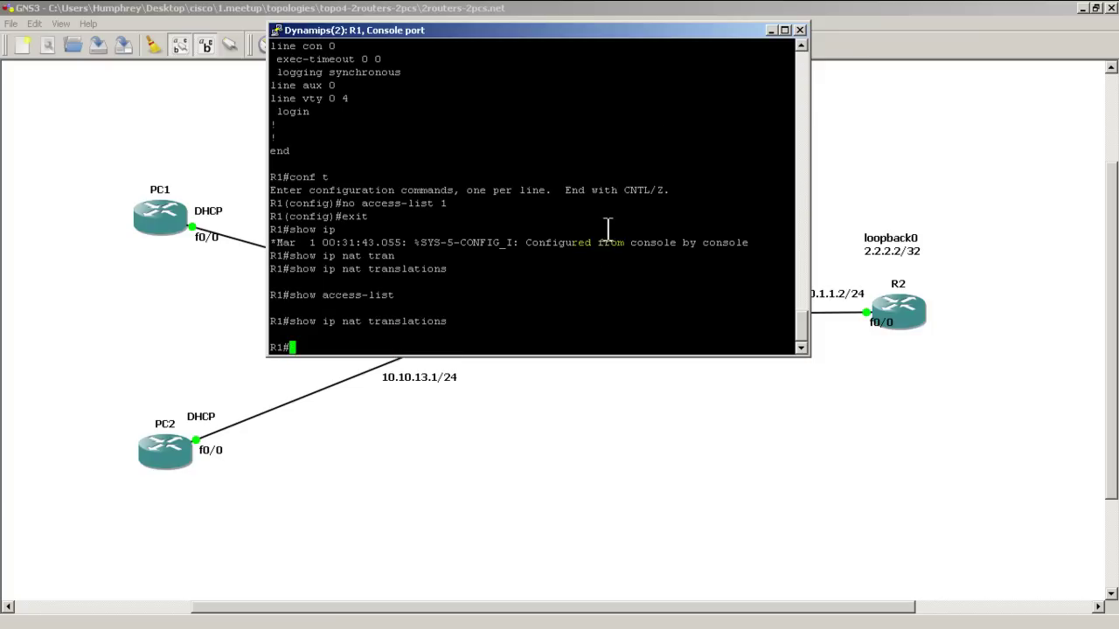
Step: Switch to R2's console and examine the source address of the ICMP packets in the debug output against the topology
{"action": "left_click_drag", "start_coordinate": [630, 35], "coordinate": [0, 166]}
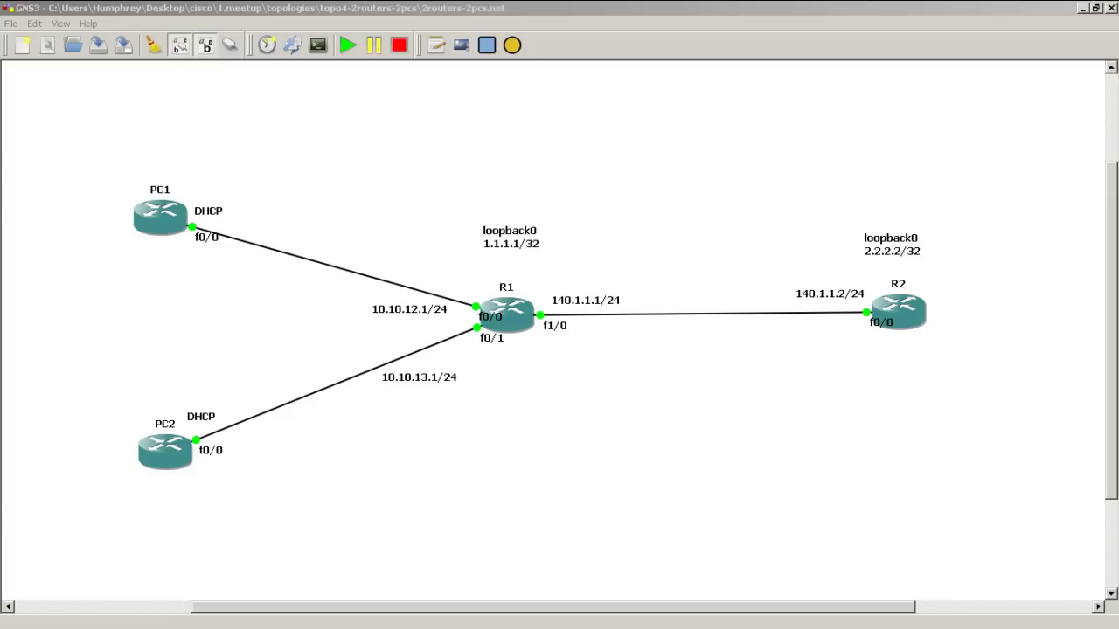
{"action": "left_click_drag", "start_coordinate": [43, 300], "coordinate": [766, 48]}
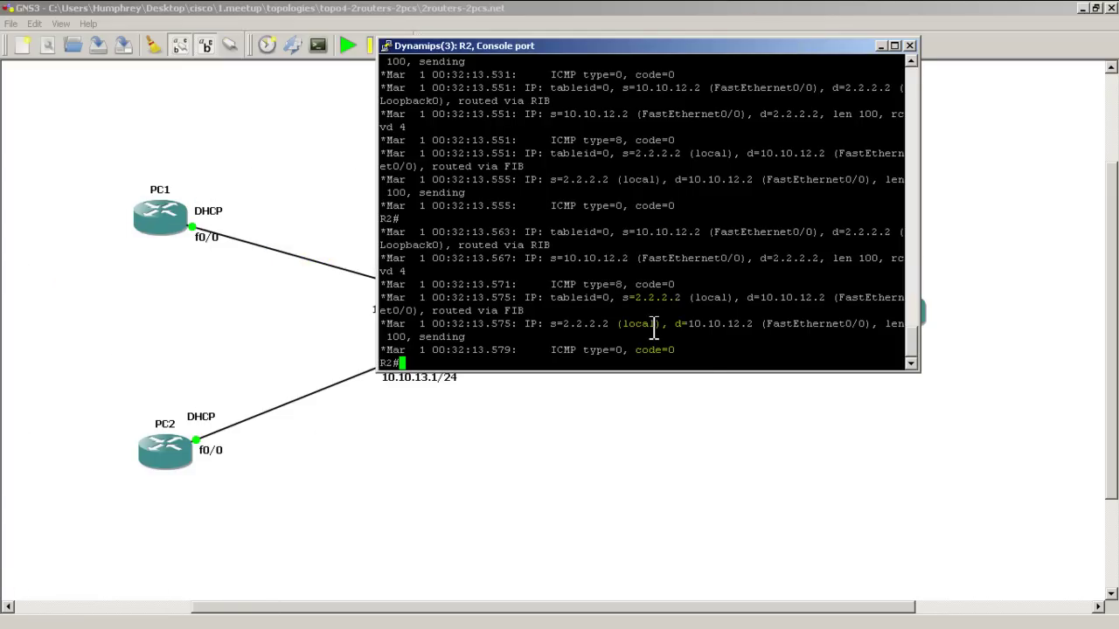
{"action": "left_click", "coordinate": [711, 360]}
{"action": "left_click_drag", "start_coordinate": [551, 259], "coordinate": [628, 258]}
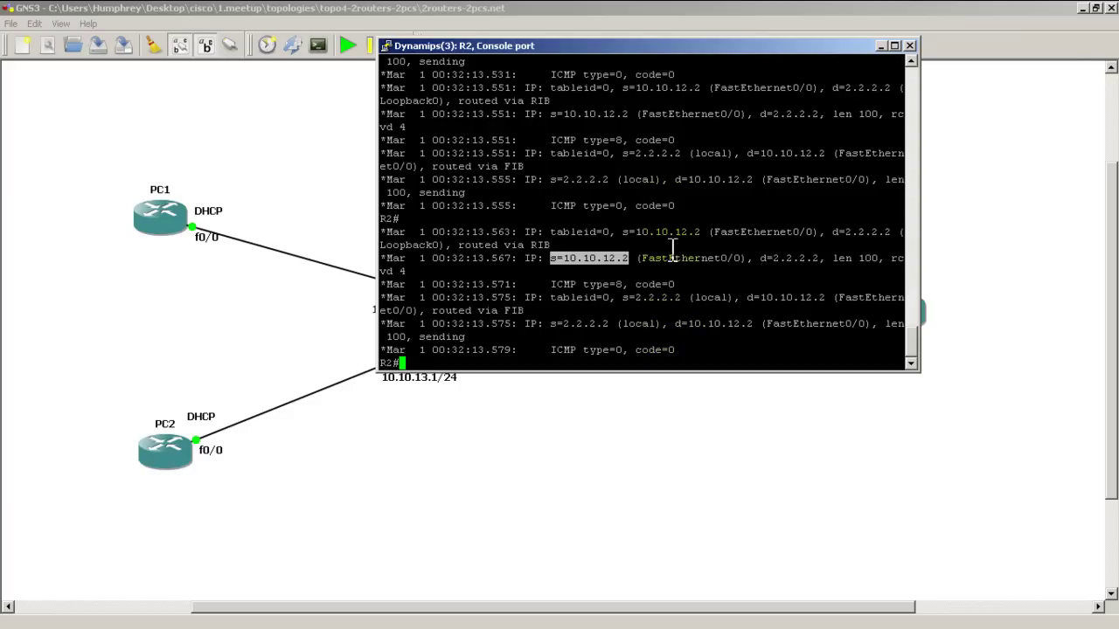
{"action": "left_click_drag", "start_coordinate": [700, 45], "coordinate": [694, 464]}
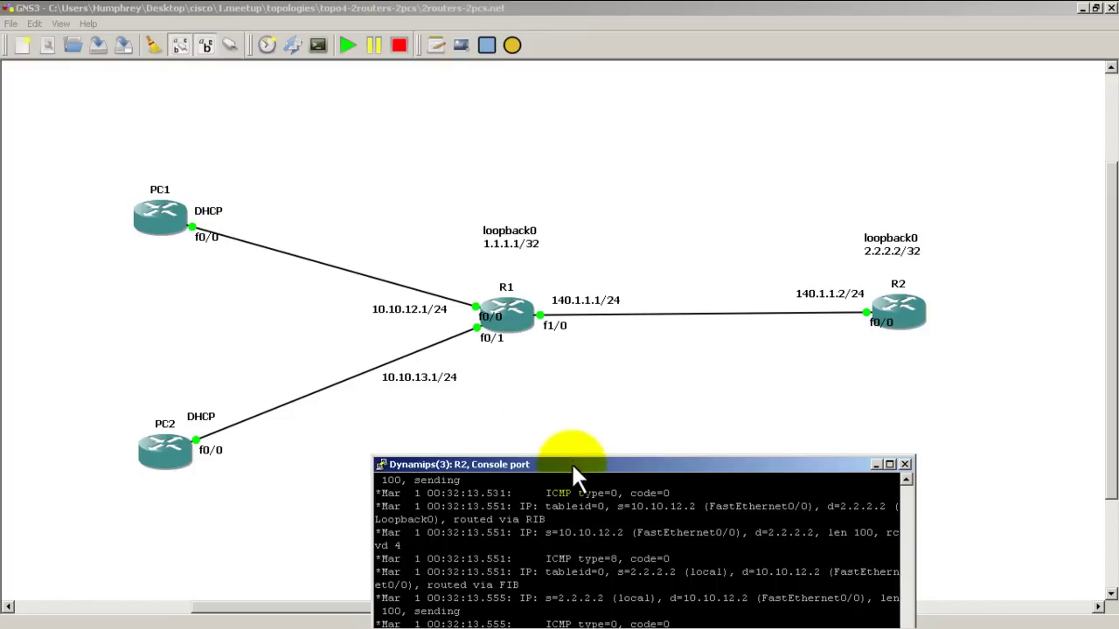
{"action": "left_click_drag", "start_coordinate": [570, 462], "coordinate": [443, 144]}
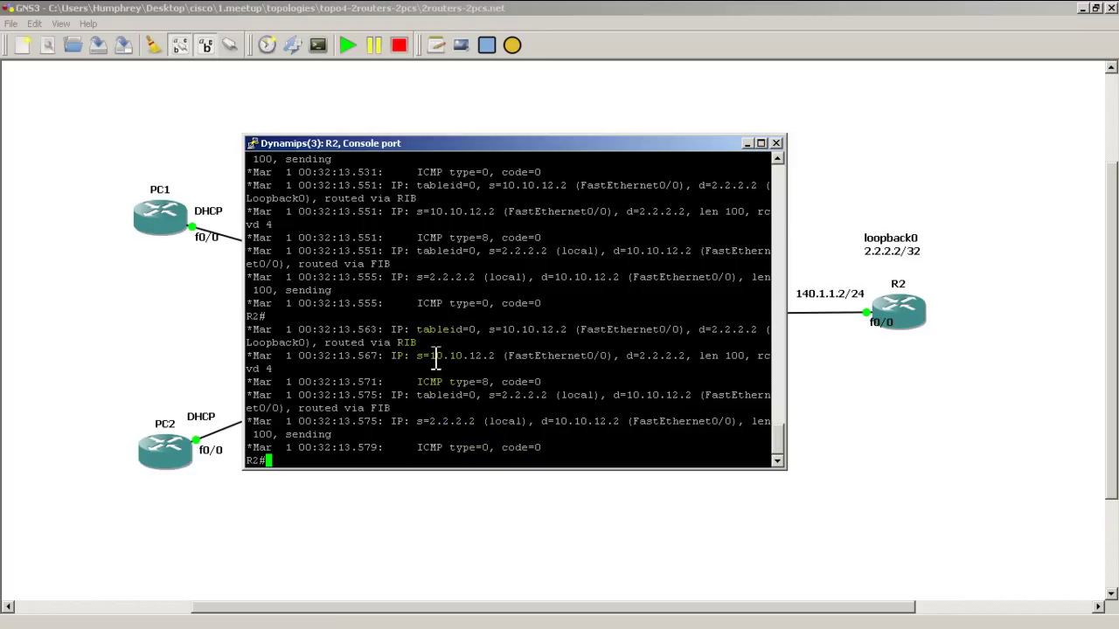
{"action": "left_click_drag", "start_coordinate": [425, 358], "coordinate": [495, 368]}
{"action": "left_click", "coordinate": [592, 157]}
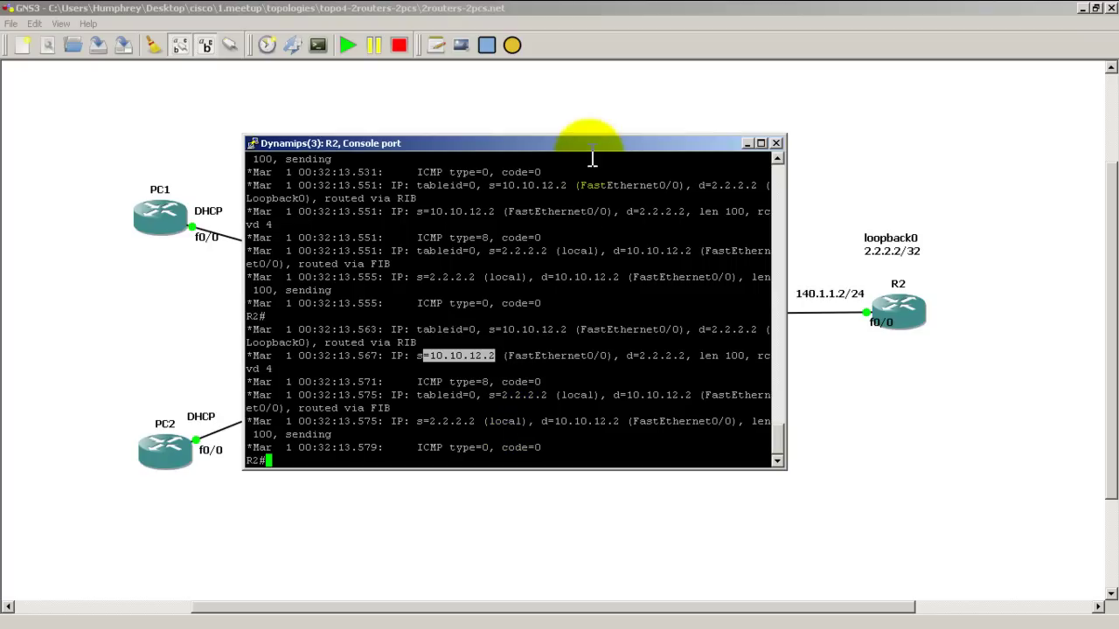
{"action": "left_click_drag", "start_coordinate": [593, 157], "coordinate": [0, 144]}
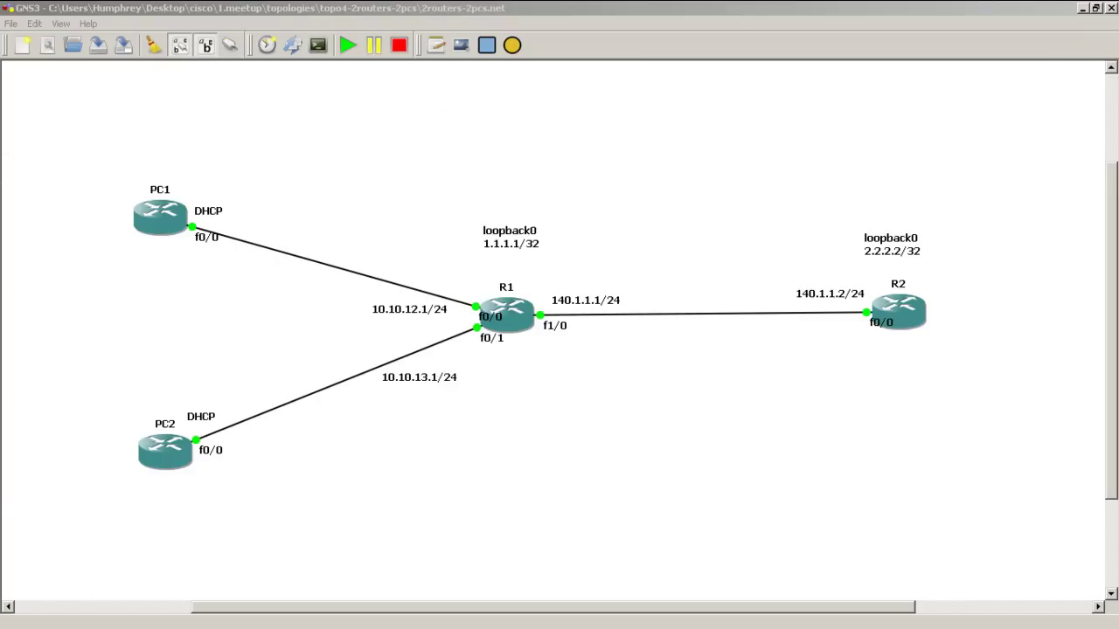
Step: In R1's console, enter global configuration mode and add access-list 1 permit 10.10.12.0 0.0.0.255
{"action": "left_click_drag", "start_coordinate": [0, 263], "coordinate": [680, 57]}
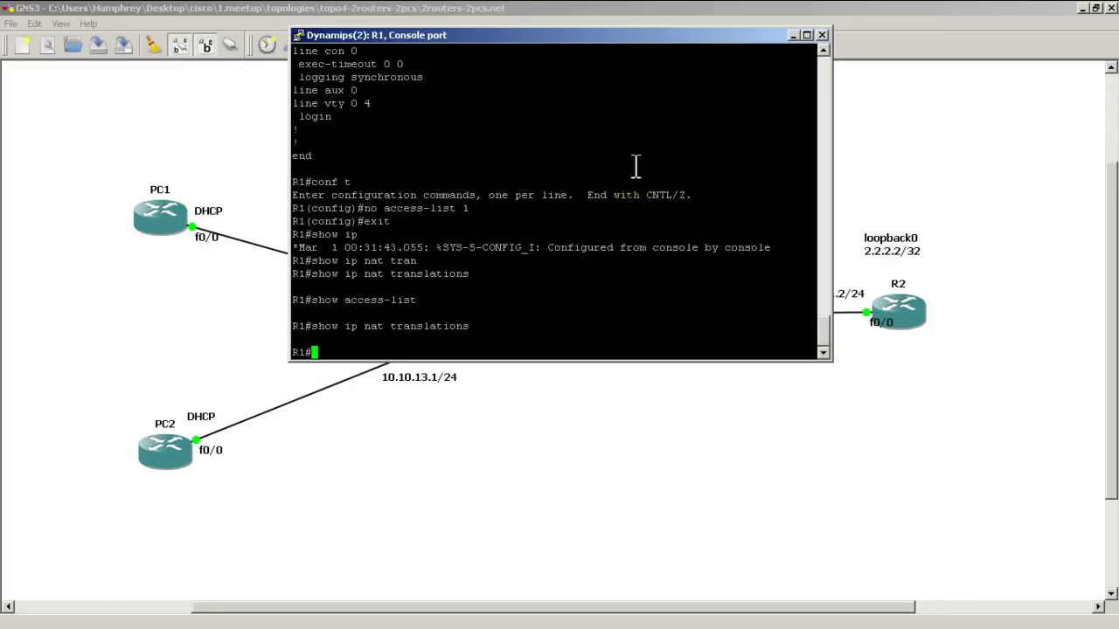
{"action": "type", "text": "conf t"}
{"action": "key", "text": "Return"}
{"action": "type", "text": "access-list "}
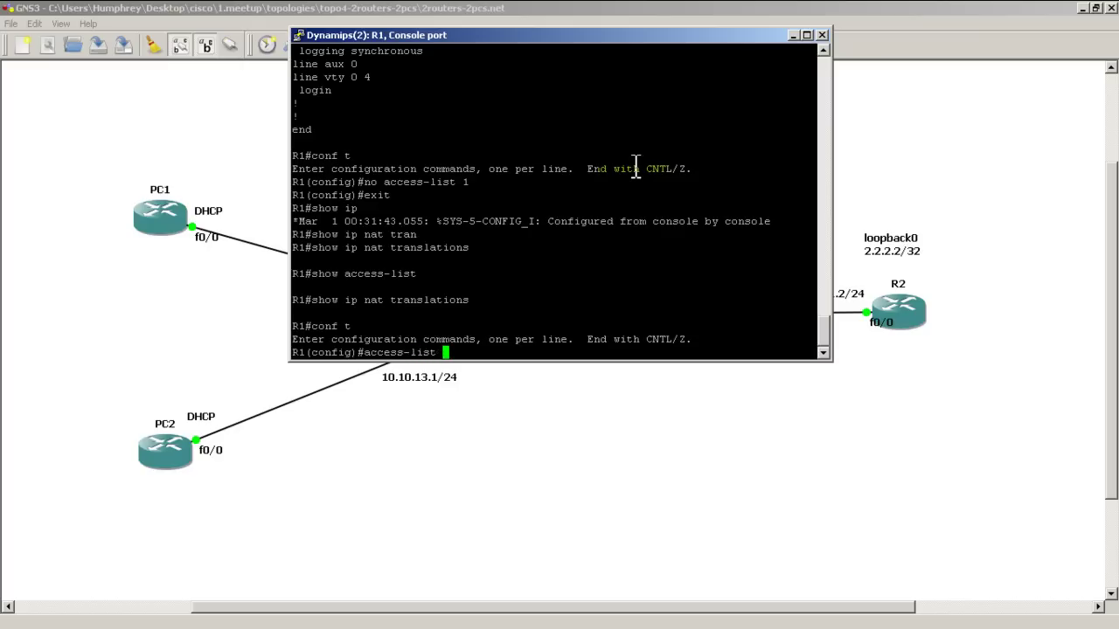
{"action": "type", "text": "1 permit 10.10.12.0 255"}
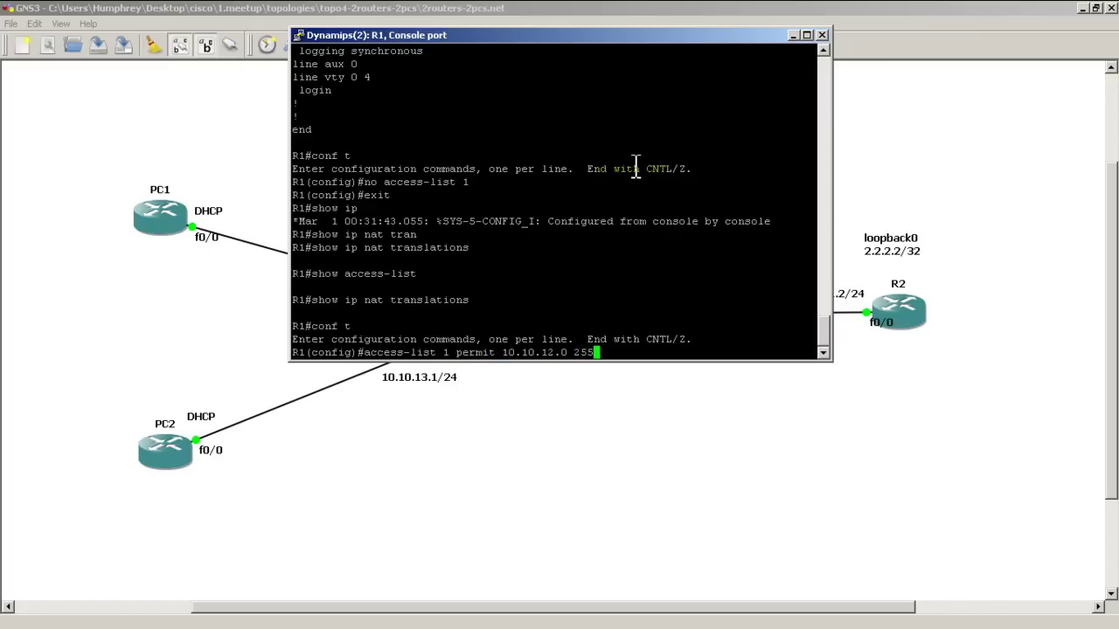
{"action": "key", "text": "BackSpace"}
{"action": "key", "text": "BackSpace"}
{"action": "key", "text": "BackSpace"}
{"action": "type", "text": "0.0.0.255"}
{"action": "key", "text": "Return"}
Step: Add a second entry to R1's access-list 1 permitting 10.10.13.0 0.0.0.255
{"action": "key", "text": "Up"}
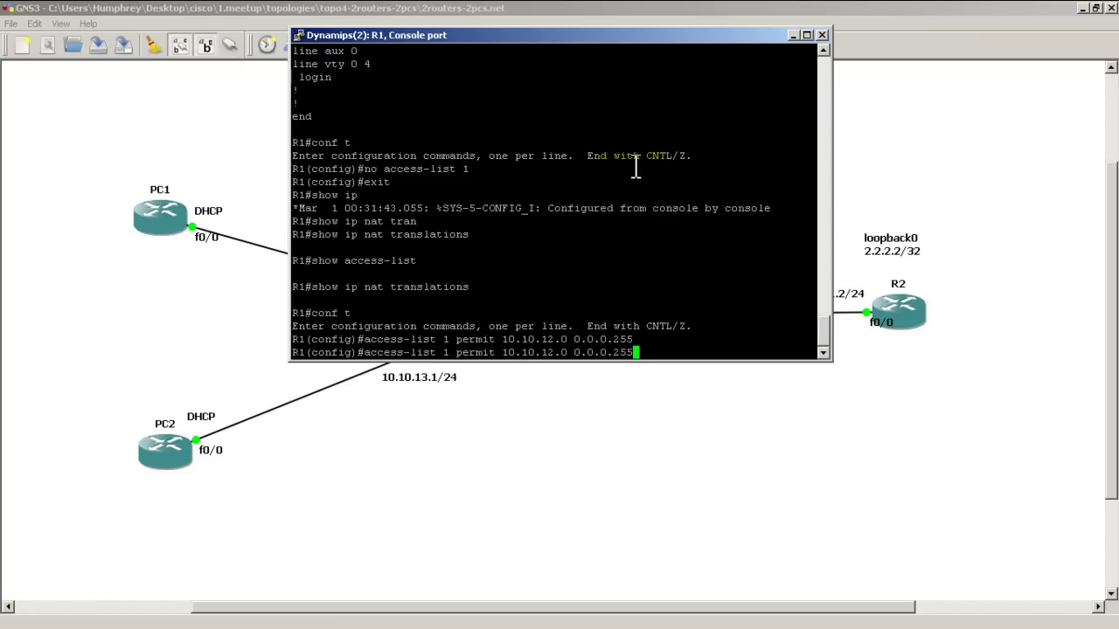
{"action": "key", "text": "Left"}
{"action": "key", "text": "Left"}
{"action": "key", "text": "Left"}
{"action": "key", "text": "Left"}
{"action": "key", "text": "Left"}
{"action": "key", "text": "Left"}
{"action": "key", "text": "Left"}
{"action": "key", "text": "Left"}
{"action": "key", "text": "Left"}
{"action": "key", "text": "Left"}
{"action": "key", "text": "Left"}
{"action": "key", "text": "Left"}
{"action": "key", "text": "Return"}
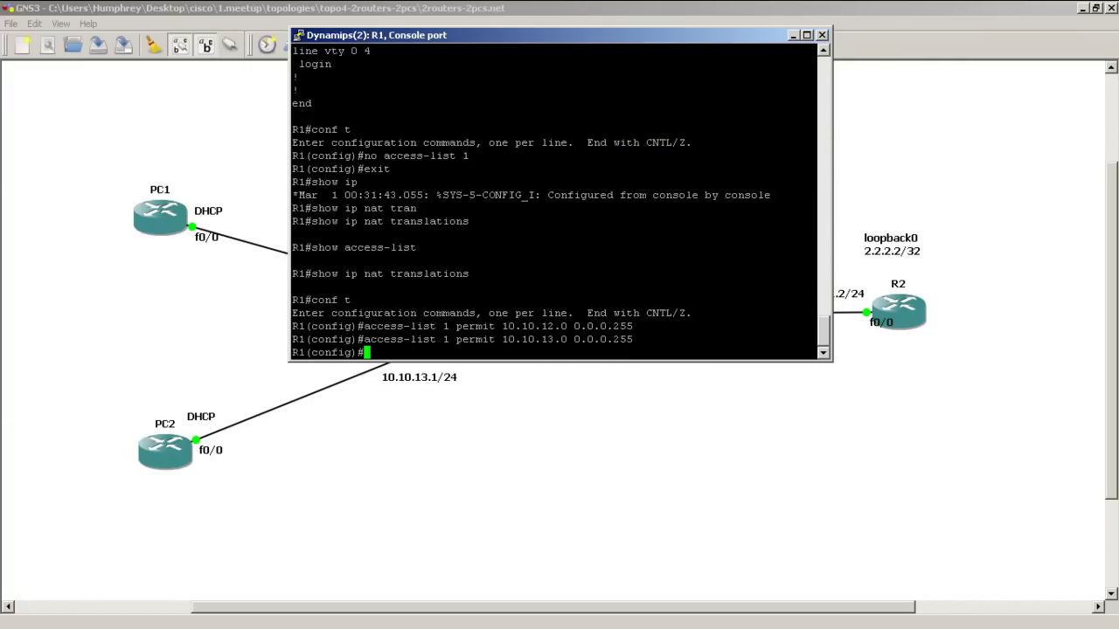
Step: Switch to PC1's console and repeat the ping to 2.2.2.2
{"action": "key", "text": "alt+Tab"}
{"action": "key", "text": "alt+Tab"}
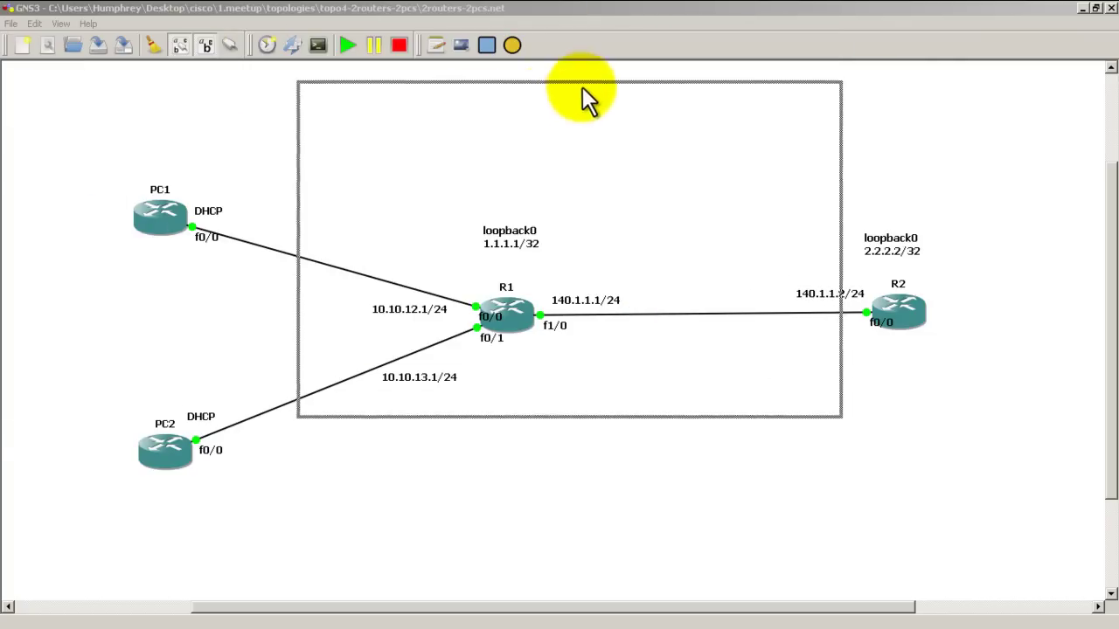
{"action": "key", "text": "Up"}
{"action": "key", "text": "Return"}
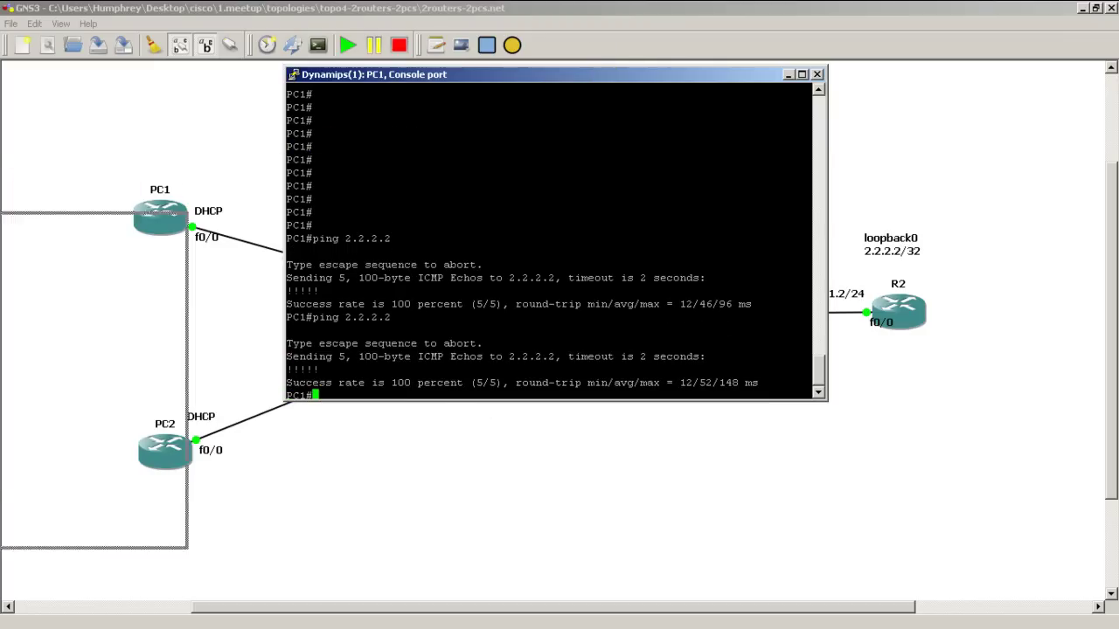
Step: Bring up R2's console and examine the source address of the incoming ICMP packets in the debug output
{"action": "key", "text": "alt+Tab"}
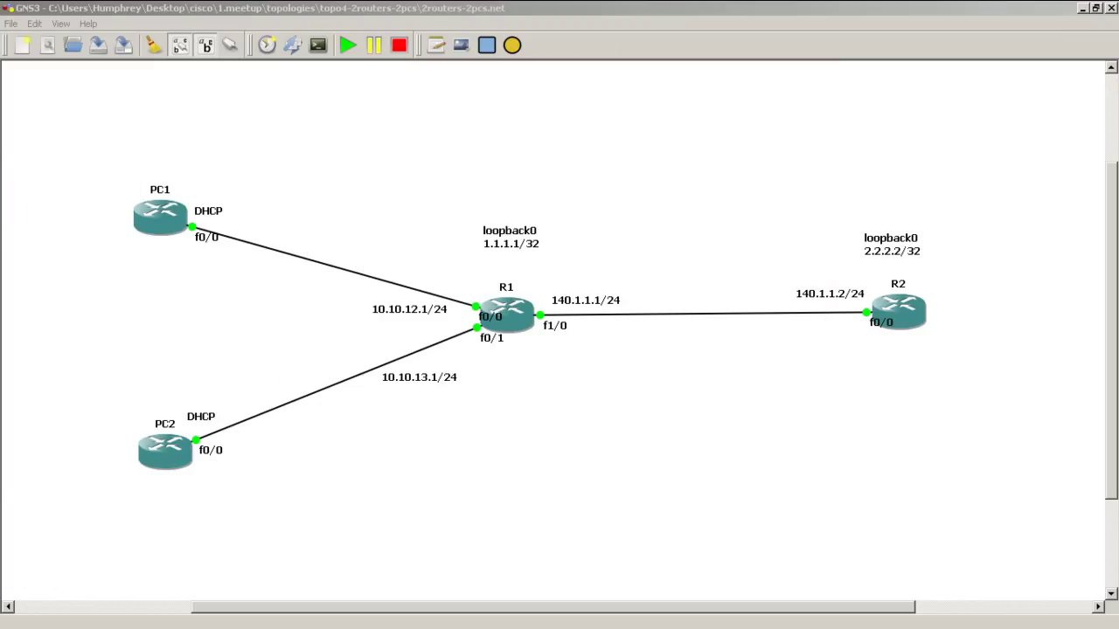
{"action": "left_click_drag", "start_coordinate": [2, 188], "coordinate": [876, 64]}
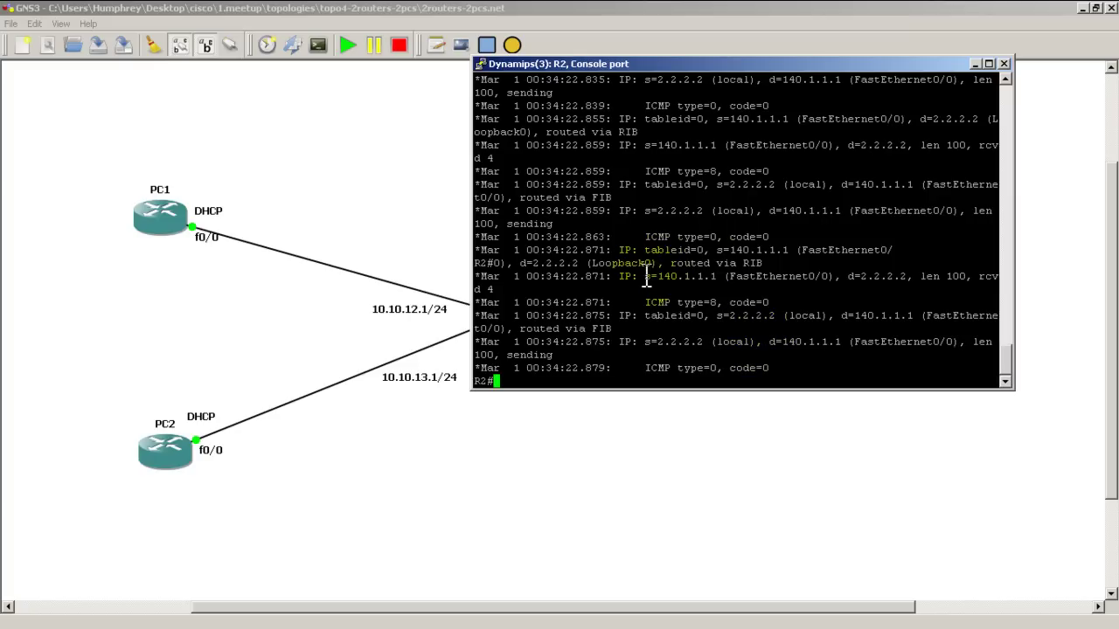
{"action": "left_click_drag", "start_coordinate": [646, 278], "coordinate": [723, 278]}
{"action": "left_click_drag", "start_coordinate": [822, 65], "coordinate": [0, 56]}
Step: Return to R1's console, exit configuration mode and run show ip nat translations
{"action": "left_click_drag", "start_coordinate": [0, 259], "coordinate": [521, 72]}
{"action": "type", "text": "exit"}
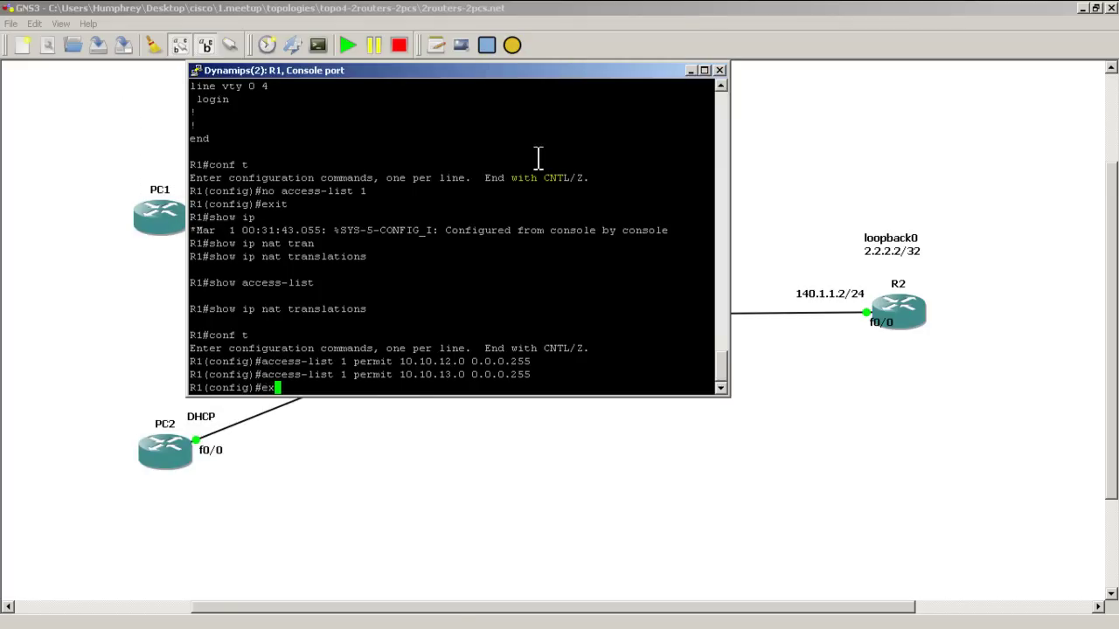
{"action": "key", "text": "Return"}
{"action": "type", "text": "show ip nat tran"}
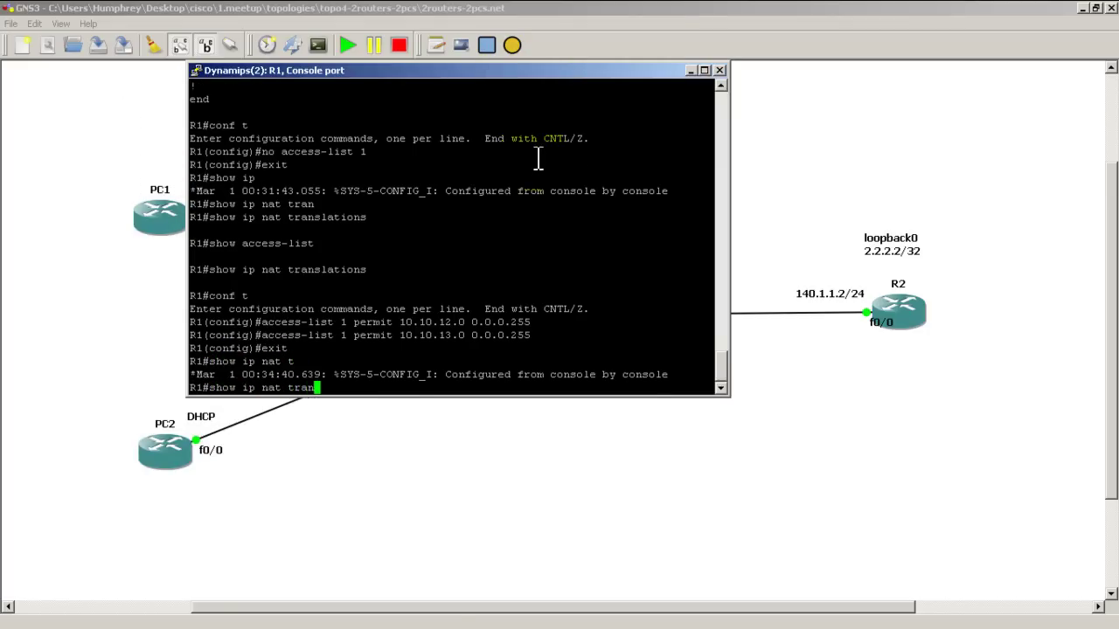
{"action": "key", "text": "Tab"}
{"action": "type", "text": "s"}
{"action": "key", "text": "BackSpace"}
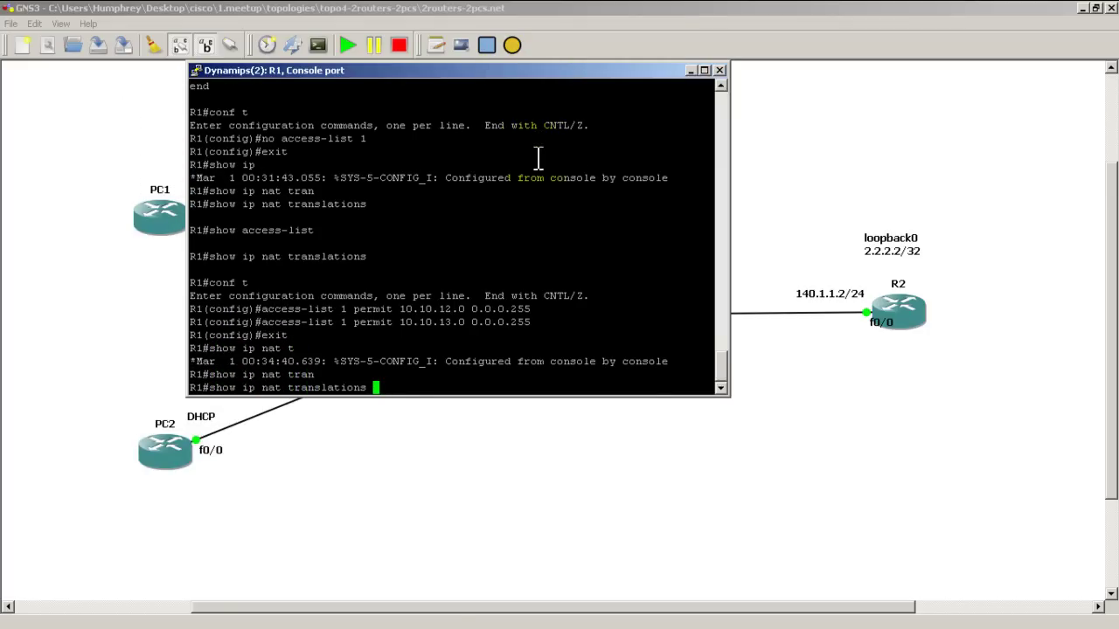
{"action": "key", "text": "Return"}
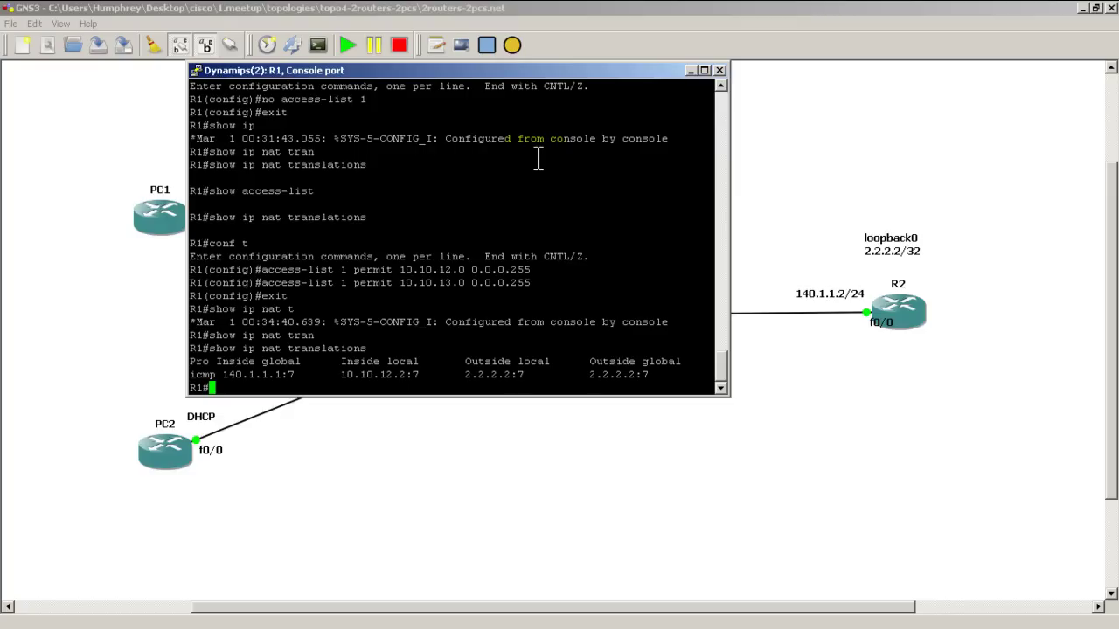
Step: Run show run on R1 and page through the running configuration to the NAT and access-list lines
{"action": "type", "text": "show run"}
{"action": "key", "text": "Return"}
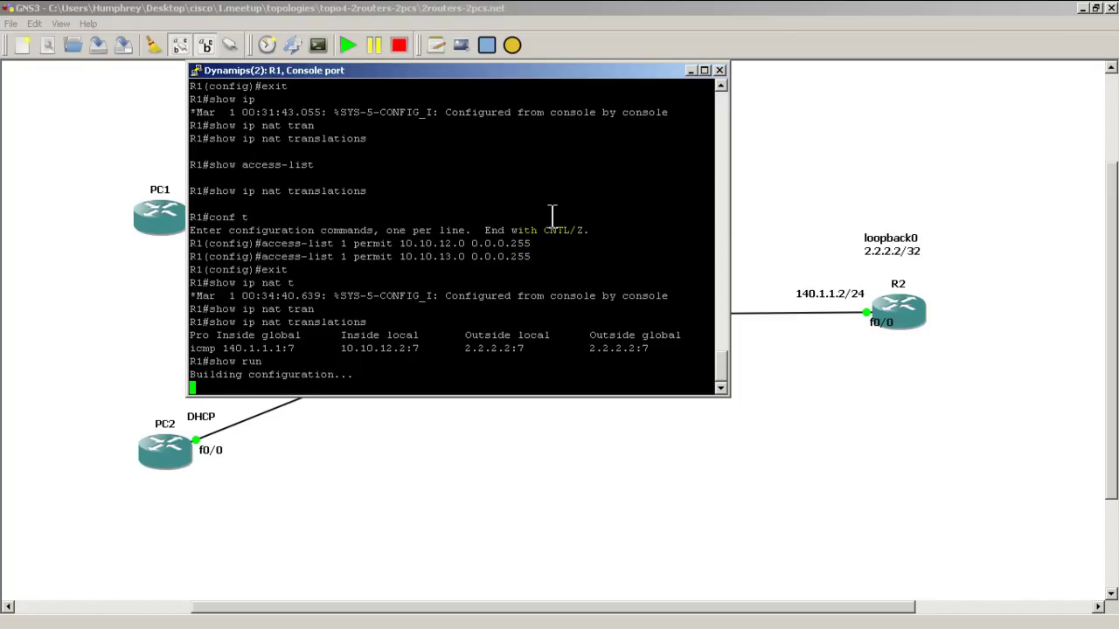
{"action": "key", "text": "space"}
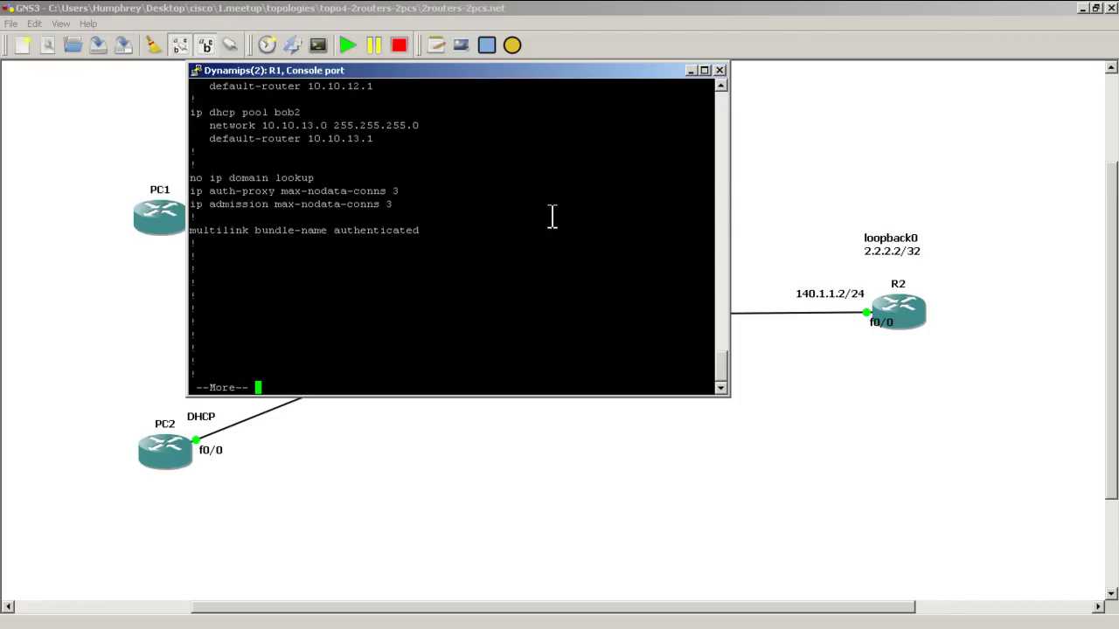
{"action": "scroll", "coordinate": [553, 216], "scroll_direction": "up", "scroll_amount": 4}
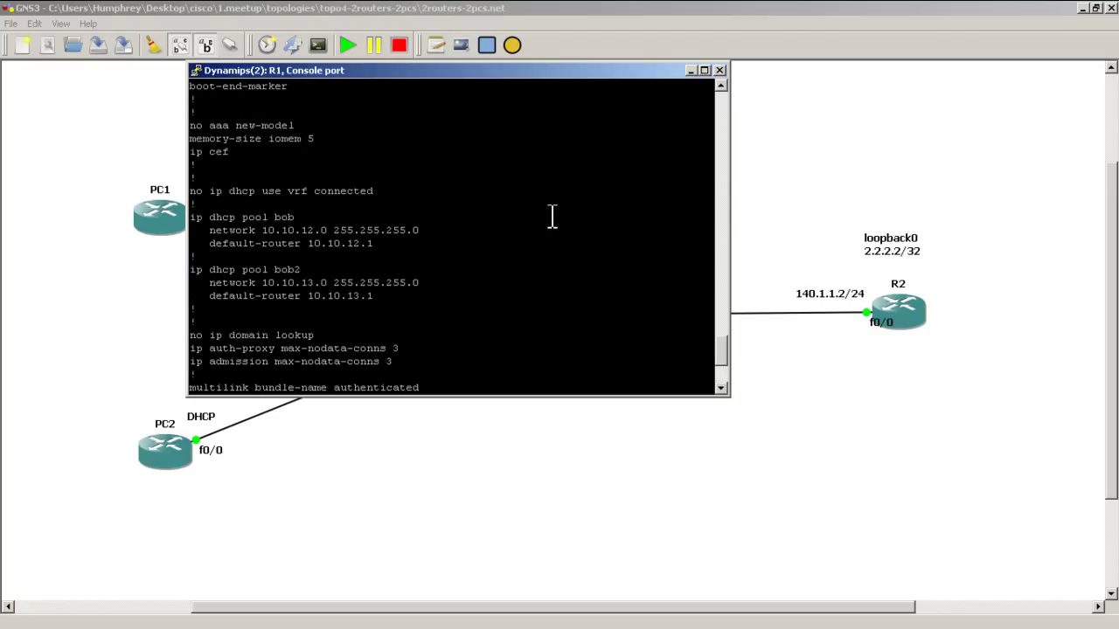
{"action": "key", "text": "space"}
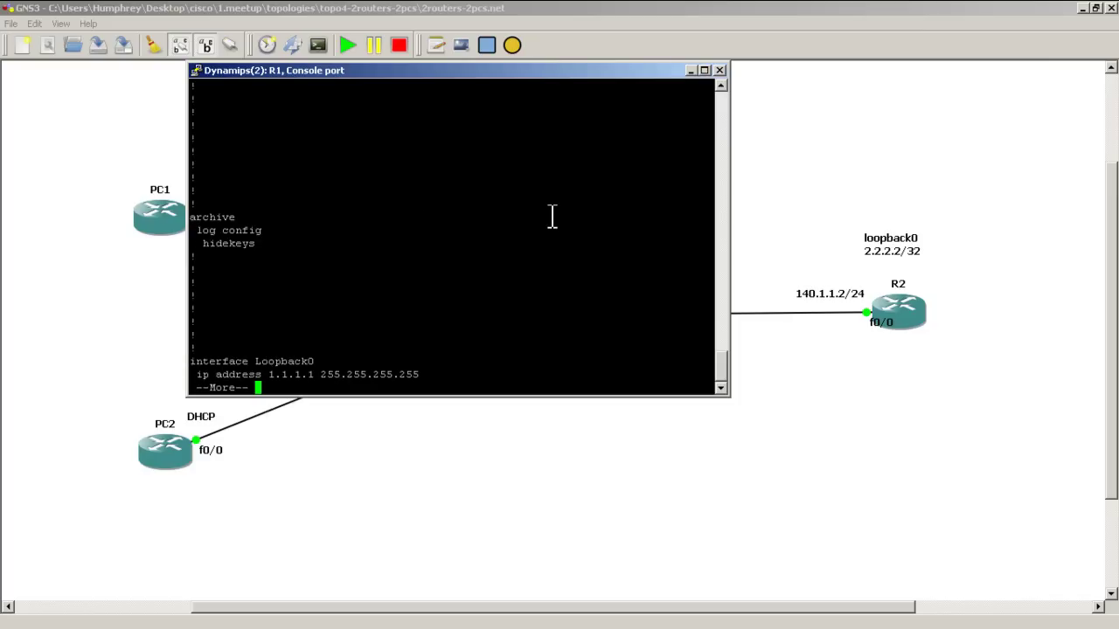
{"action": "key", "text": "space"}
{"action": "key", "text": "space"}
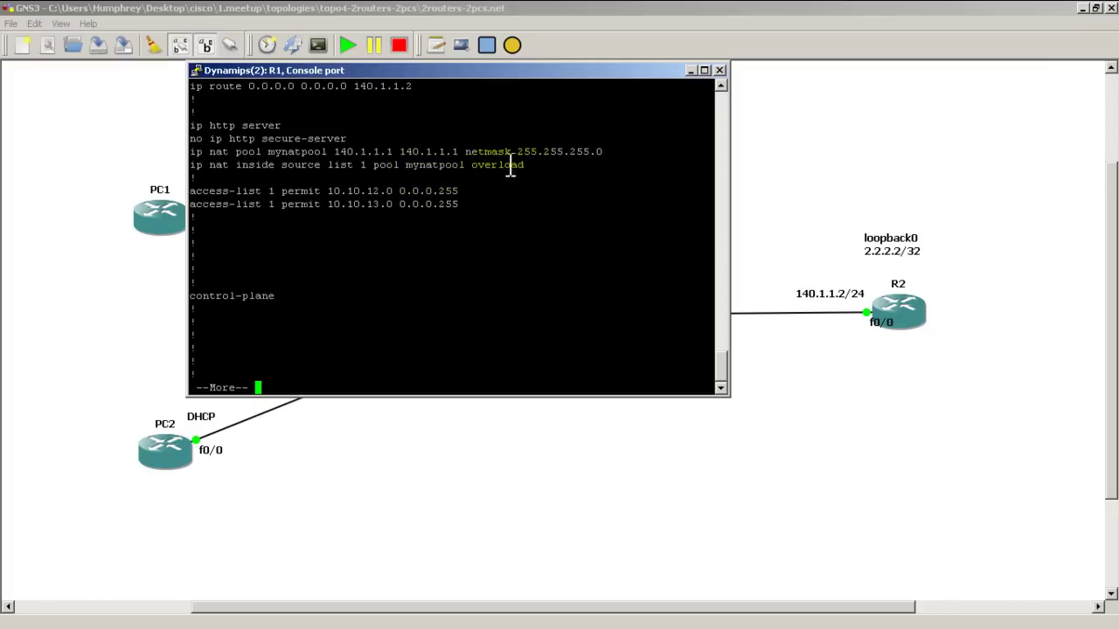
Step: Copy the line ip nat inside source list 1 pool mynatpool overload, quit the listing and try entering it in R1's global configuration mode
{"action": "left_click_drag", "start_coordinate": [529, 166], "coordinate": [196, 168]}
{"action": "key", "text": "super+c"}
{"action": "left_click", "coordinate": [306, 207]}
{"action": "key", "text": "Return"}
{"action": "key", "text": "q"}
{"action": "key", "text": "Return"}
{"action": "type", "text": "co"}
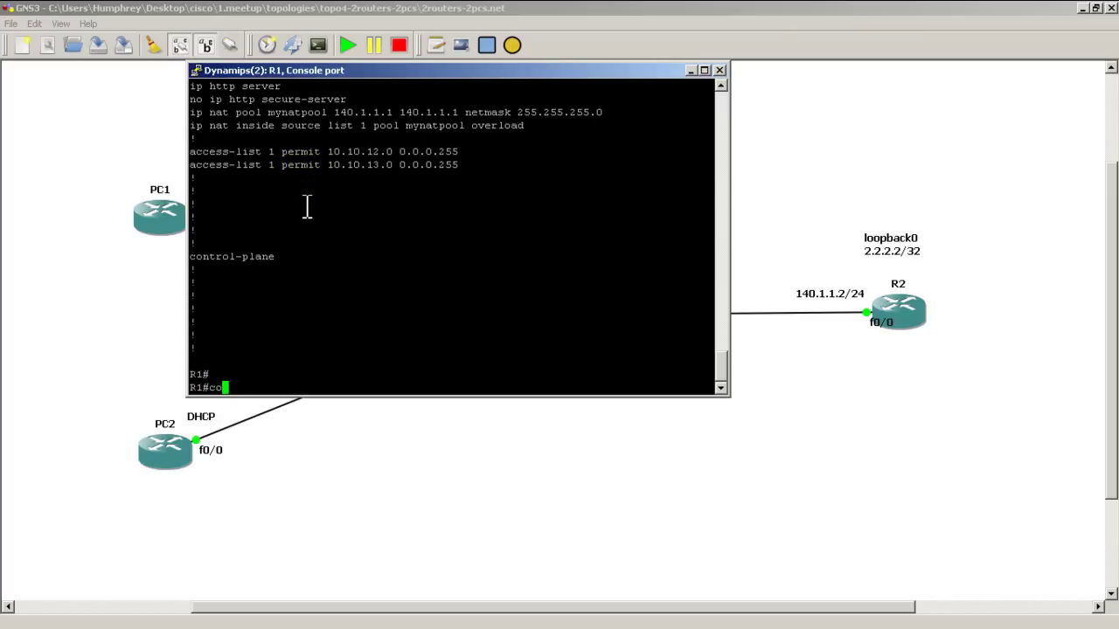
{"action": "type", "text": "nf t"}
{"action": "key", "text": "Return"}
{"action": "right_click", "coordinate": [307, 207]}
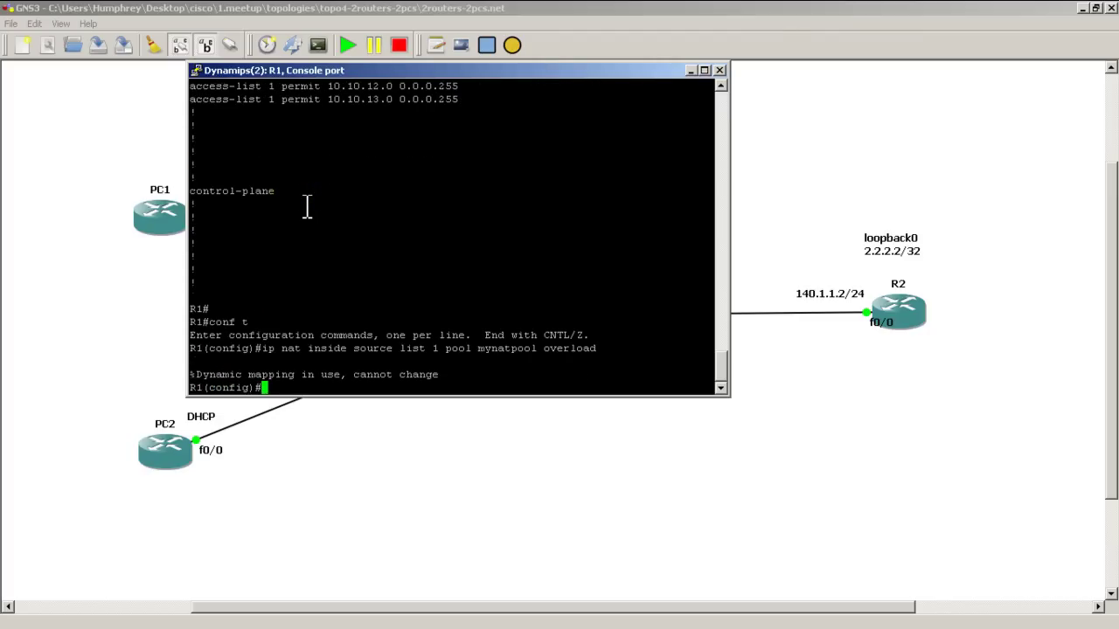
Step: Remove the NAT overload rule with no ip nat inside source list 1 pool mynatpool overload
{"action": "key", "text": "Up"}
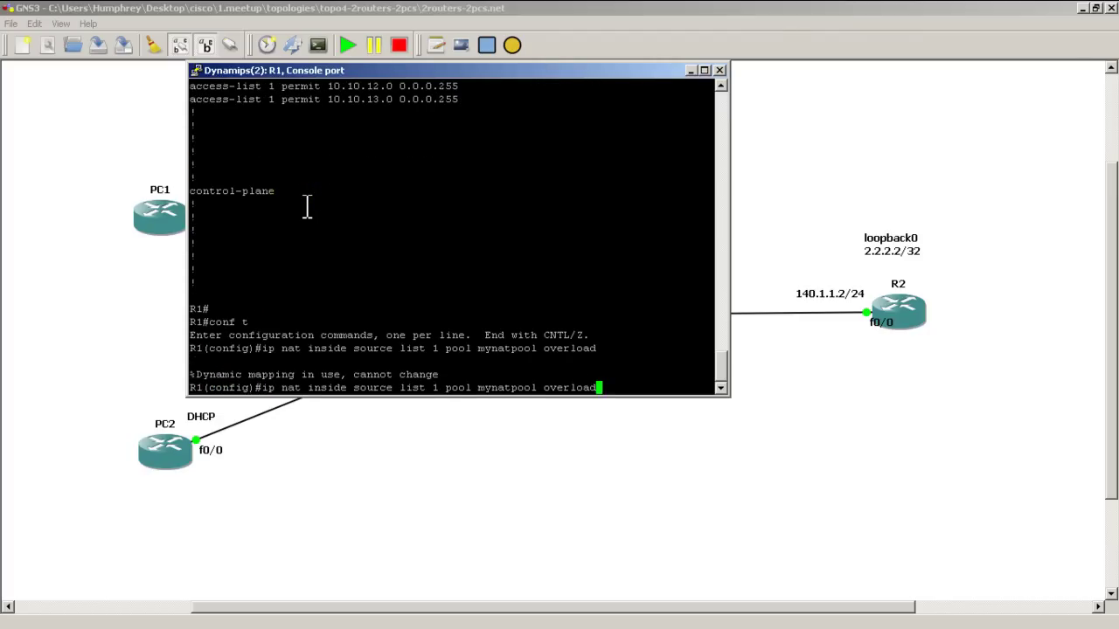
{"action": "key", "text": "ctrl+a"}
{"action": "type", "text": "no"}
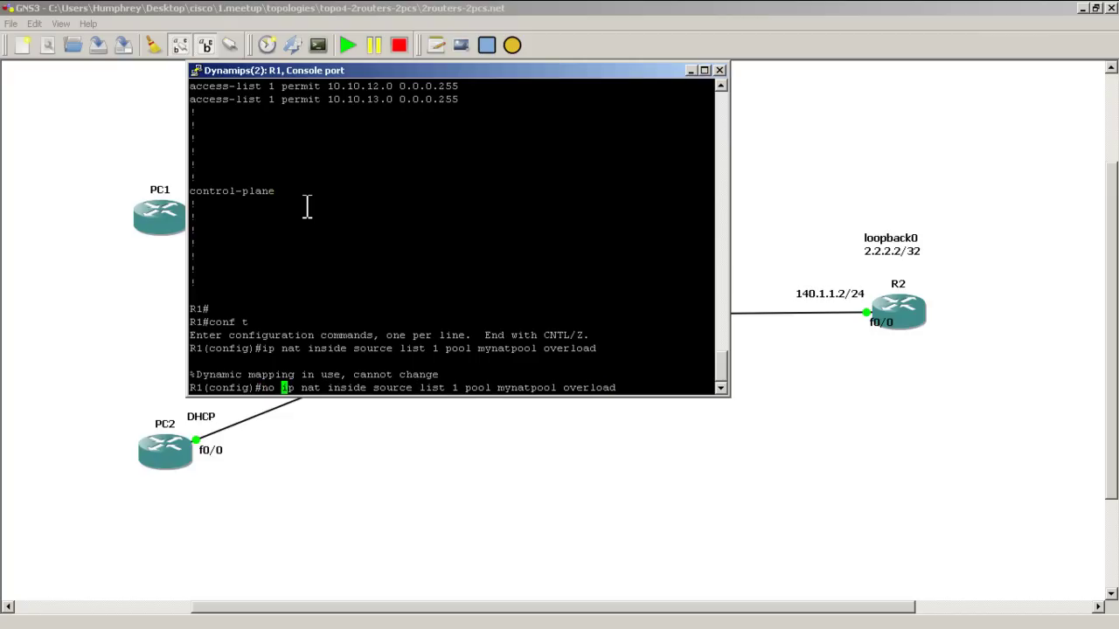
{"action": "key", "text": "Return"}
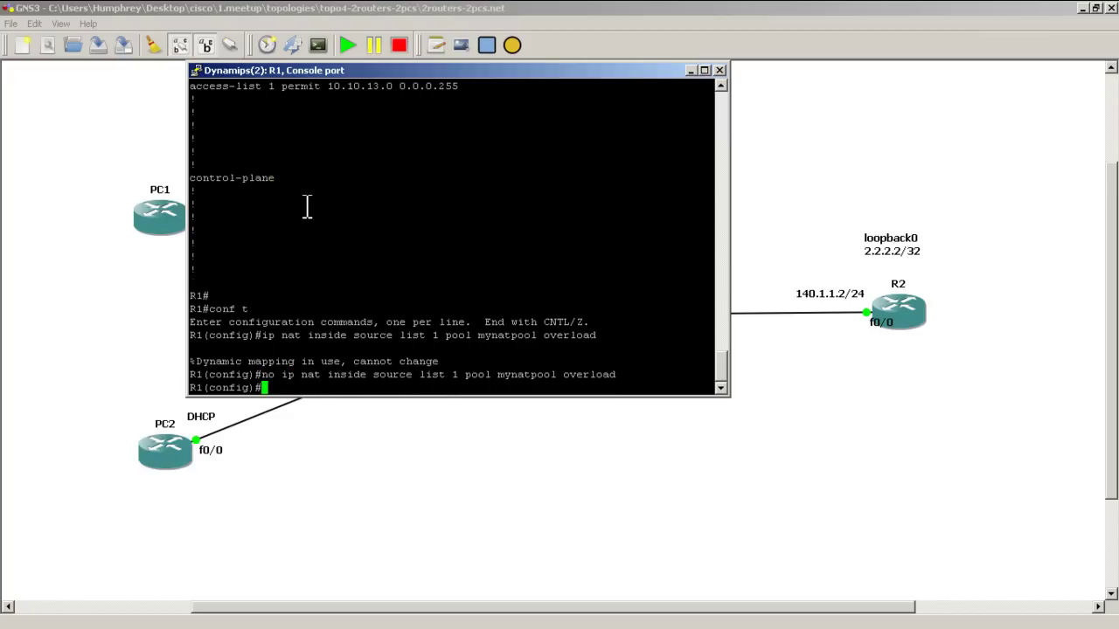
Step: Recall the NAT removal command and strip its no prefix, leaving ip nat inside source list 1 pool mynatpool overload
{"action": "key", "text": "Up"}
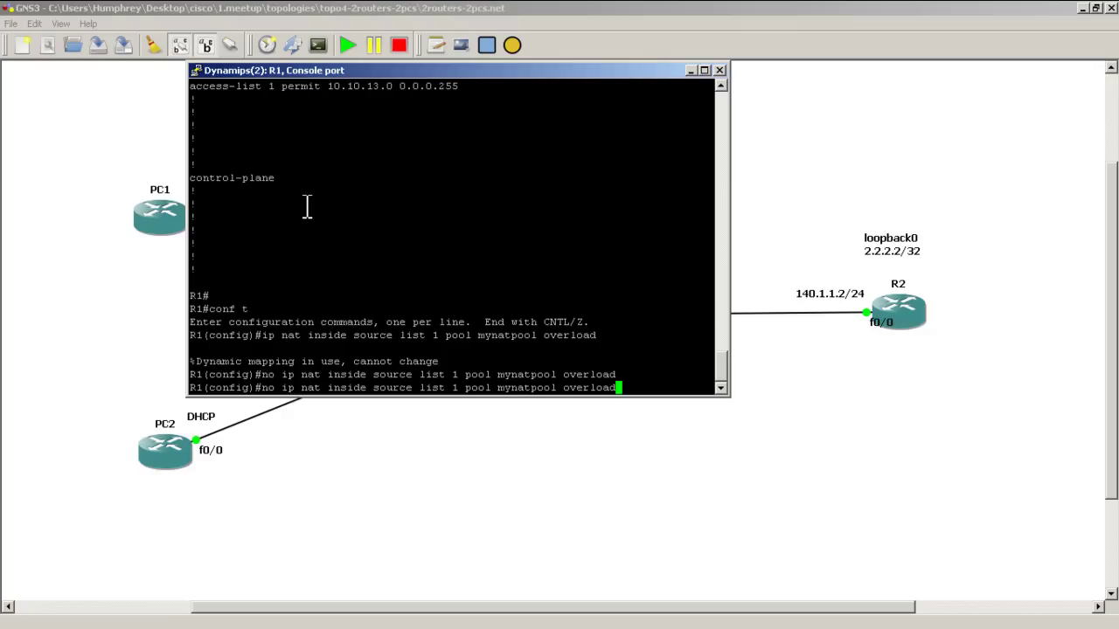
{"action": "key", "text": "ctrl+a"}
{"action": "key", "text": "Delete"}
{"action": "key", "text": "Delete"}
{"action": "key", "text": "Delete"}
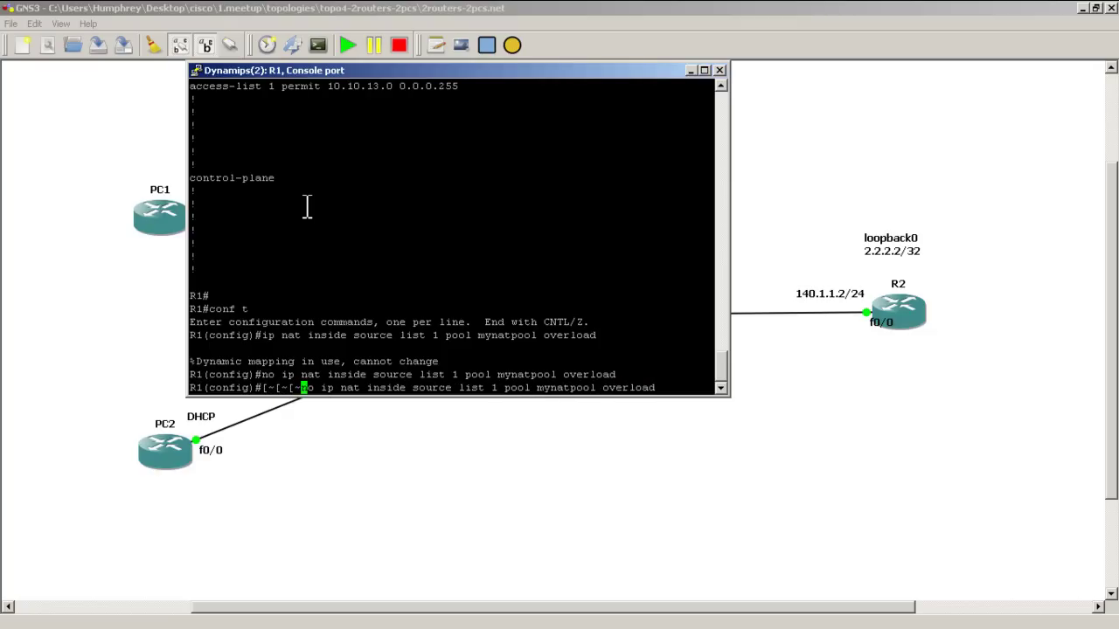
{"action": "key", "text": "Right"}
{"action": "key", "text": "Right"}
{"action": "key", "text": "Right"}
{"action": "key", "text": "BackSpace"}
{"action": "key", "text": "BackSpace"}
{"action": "key", "text": "BackSpace"}
{"action": "key", "text": "BackSpace"}
{"action": "key", "text": "BackSpace"}
{"action": "key", "text": "BackSpace"}
{"action": "key", "text": "BackSpace"}
{"action": "key", "text": "BackSpace"}
{"action": "key", "text": "BackSpace"}
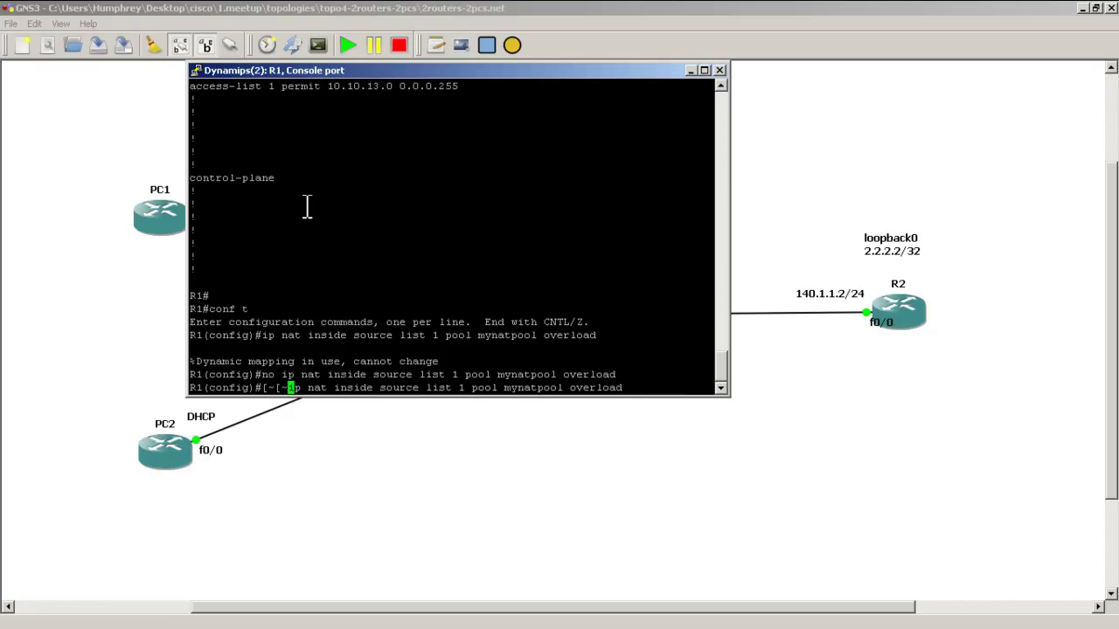
{"action": "key", "text": "Right"}
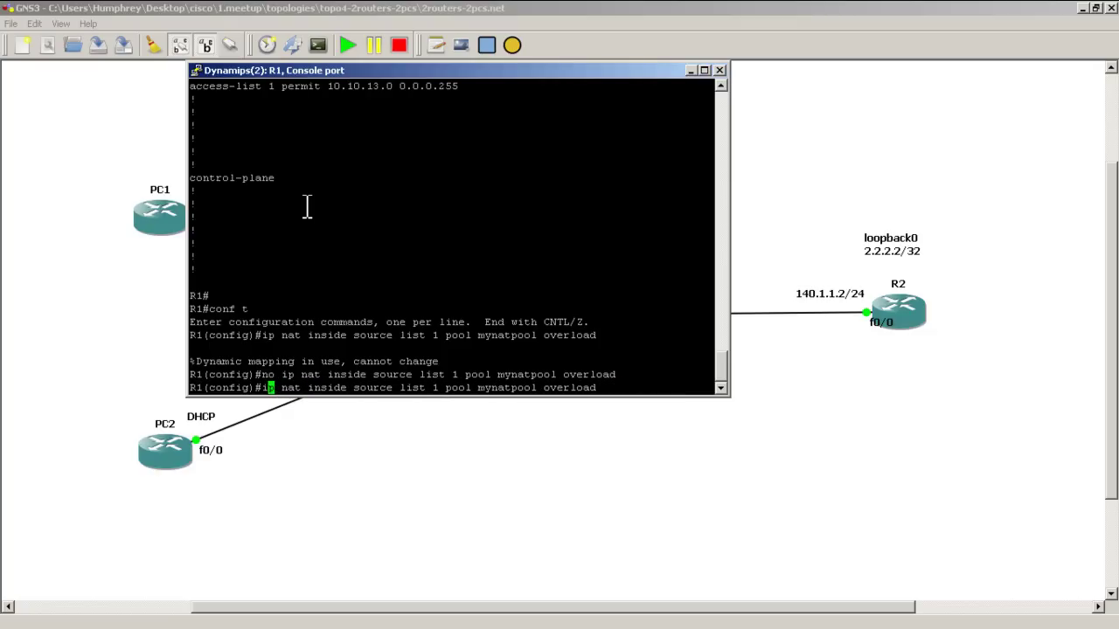
Step: Drop the overload keyword, enter ip nat inside source list 1 pool mynatpool, and exit configuration mode
{"action": "key", "text": "Right"}
{"action": "key", "text": "Right"}
{"action": "key", "text": "Right"}
{"action": "key", "text": "Right"}
{"action": "key", "text": "Right"}
{"action": "key", "text": "Right"}
{"action": "key", "text": "Right"}
{"action": "key", "text": "Right"}
{"action": "key", "text": "Right"}
{"action": "key", "text": "Right"}
{"action": "key", "text": "Right"}
{"action": "key", "text": "Right"}
{"action": "key", "text": "Right"}
{"action": "key", "text": "Right"}
{"action": "key", "text": "Right"}
{"action": "key", "text": "Right"}
{"action": "key", "text": "Right"}
{"action": "key", "text": "Right"}
{"action": "key", "text": "Right"}
{"action": "key", "text": "Right"}
{"action": "key", "text": "Right"}
{"action": "key", "text": "Right"}
{"action": "key", "text": "Right"}
{"action": "key", "text": "Right"}
{"action": "key", "text": "Right"}
{"action": "key", "text": "Right"}
{"action": "key", "text": "Right"}
{"action": "key", "text": "Right"}
{"action": "key", "text": "BackSpace"}
{"action": "key", "text": "BackSpace"}
{"action": "key", "text": "BackSpace"}
{"action": "key", "text": "BackSpace"}
{"action": "key", "text": "BackSpace"}
{"action": "key", "text": "BackSpace"}
{"action": "key", "text": "BackSpace"}
{"action": "key", "text": "BackSpace"}
{"action": "key", "text": "Return"}
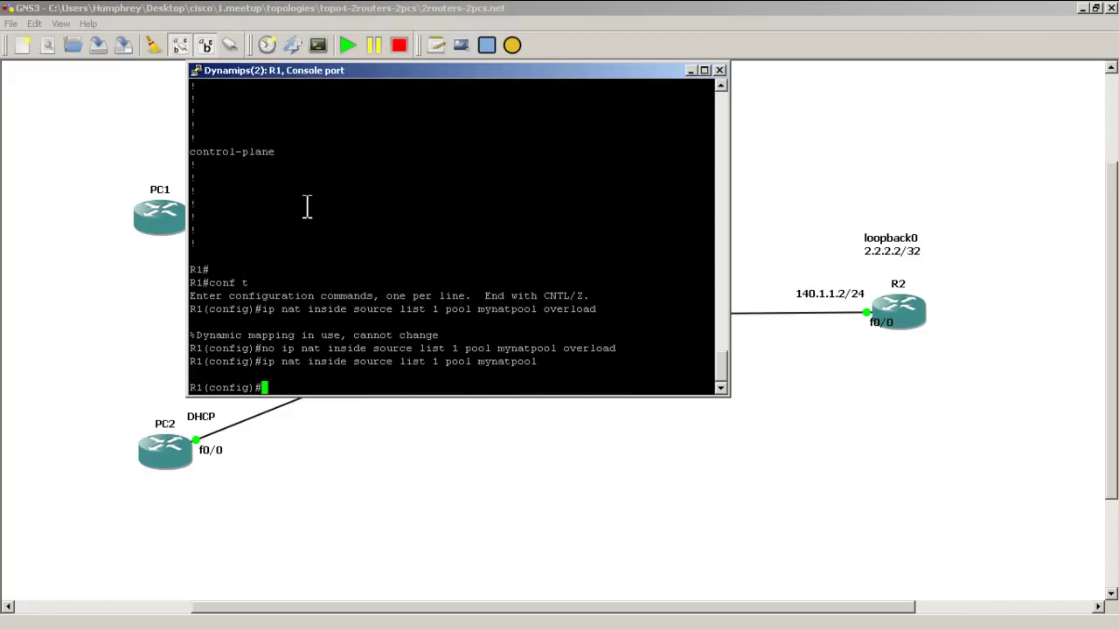
{"action": "type", "text": "exit"}
{"action": "key", "text": "Return"}
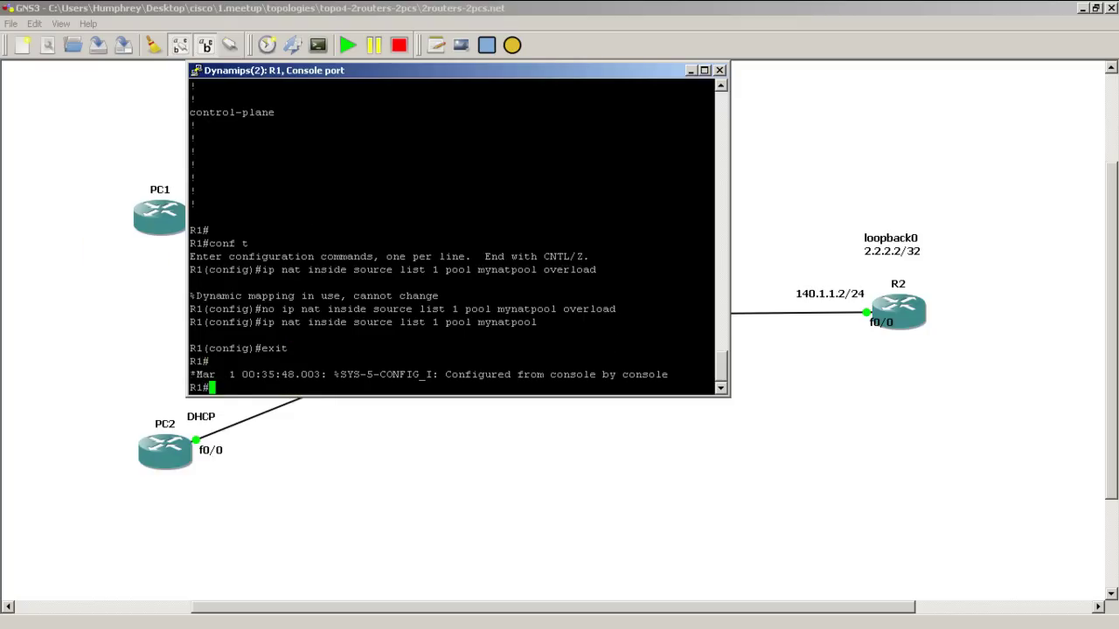
Step: Switch to PC1's console and ping 2.2.2.2 to test NAT without overload
{"action": "left_click", "coordinate": [574, 63]}
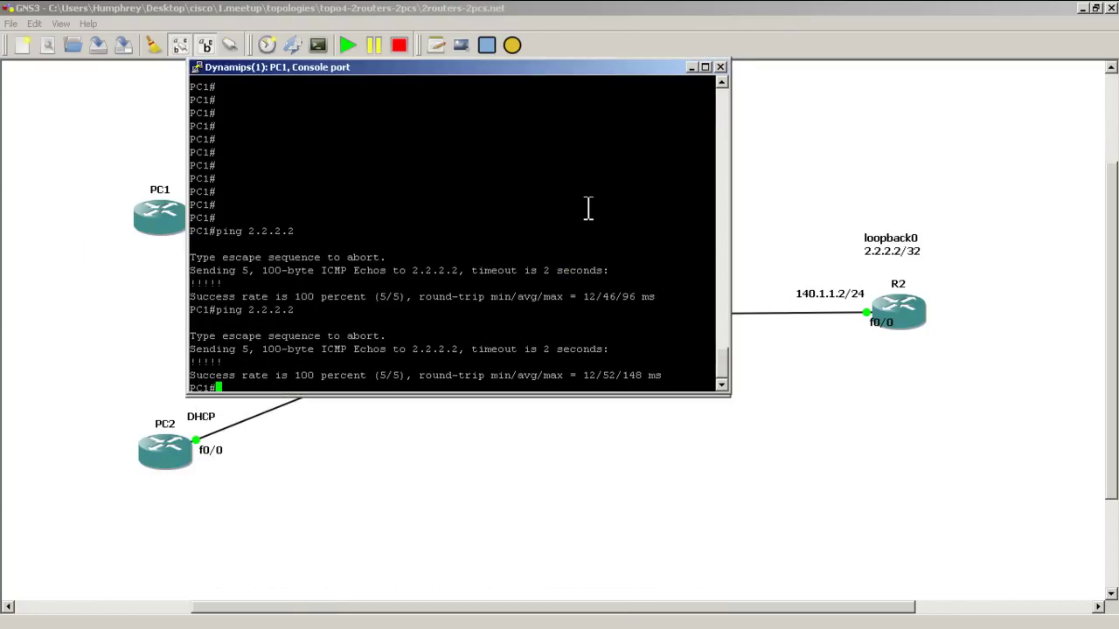
{"action": "key", "text": "Up"}
{"action": "key", "text": "Return"}
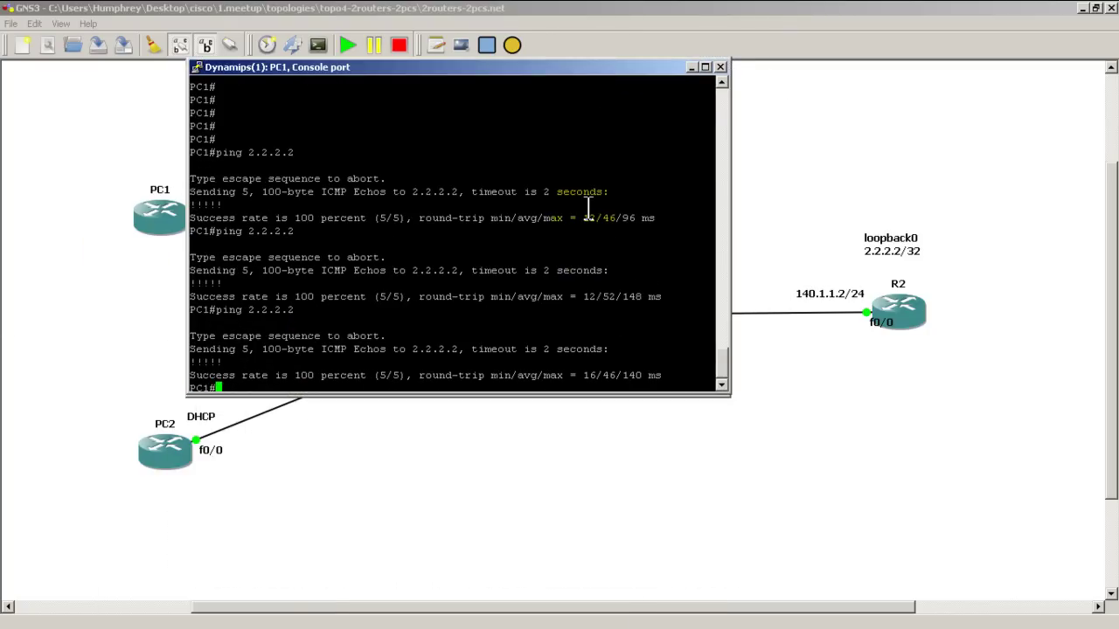
Step: Move PC1's console out of the way and run show ip nat translations in R1's console
{"action": "left_click", "coordinate": [618, 67]}
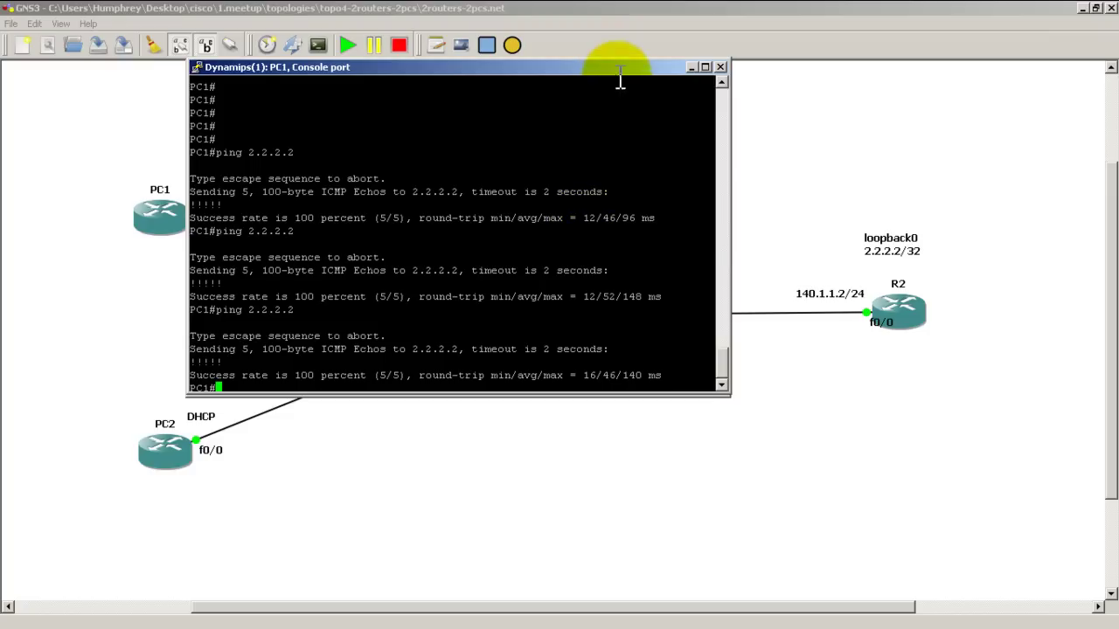
{"action": "left_click_drag", "start_coordinate": [618, 70], "coordinate": [0, 110]}
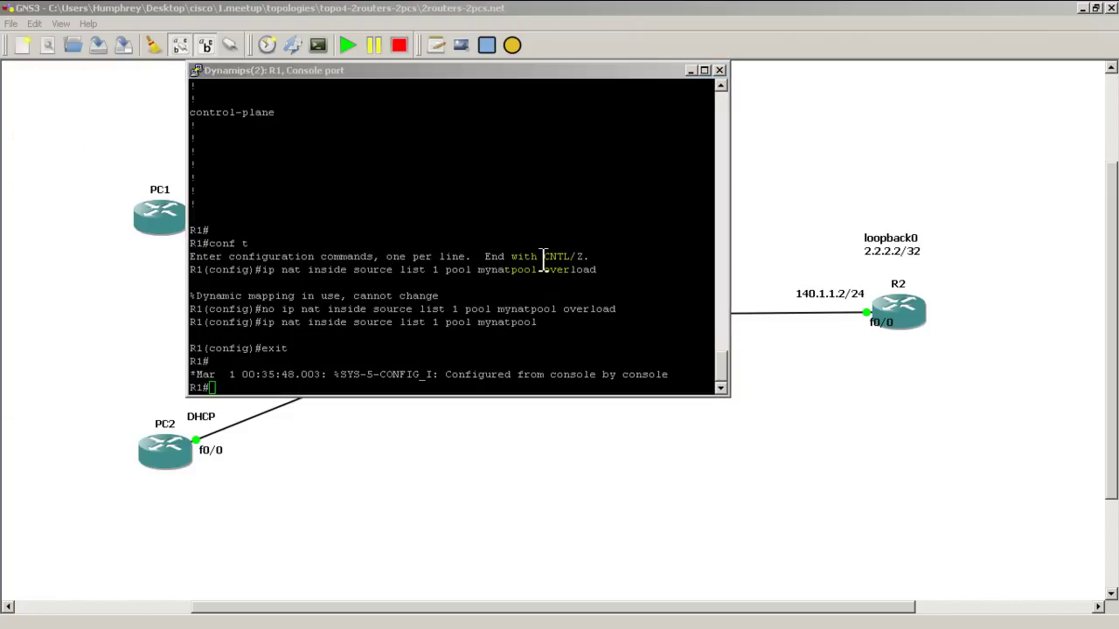
{"action": "left_click", "coordinate": [543, 260]}
{"action": "type", "text": "show ip nat "}
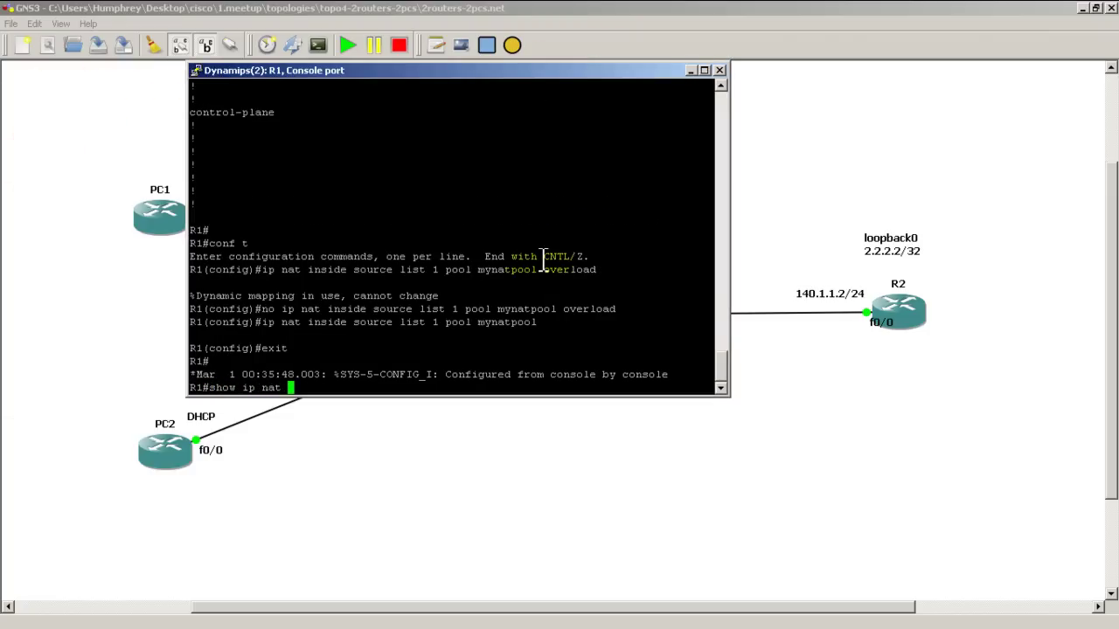
{"action": "type", "text": "tran"}
{"action": "key", "text": "Tab"}
{"action": "key", "text": "Return"}
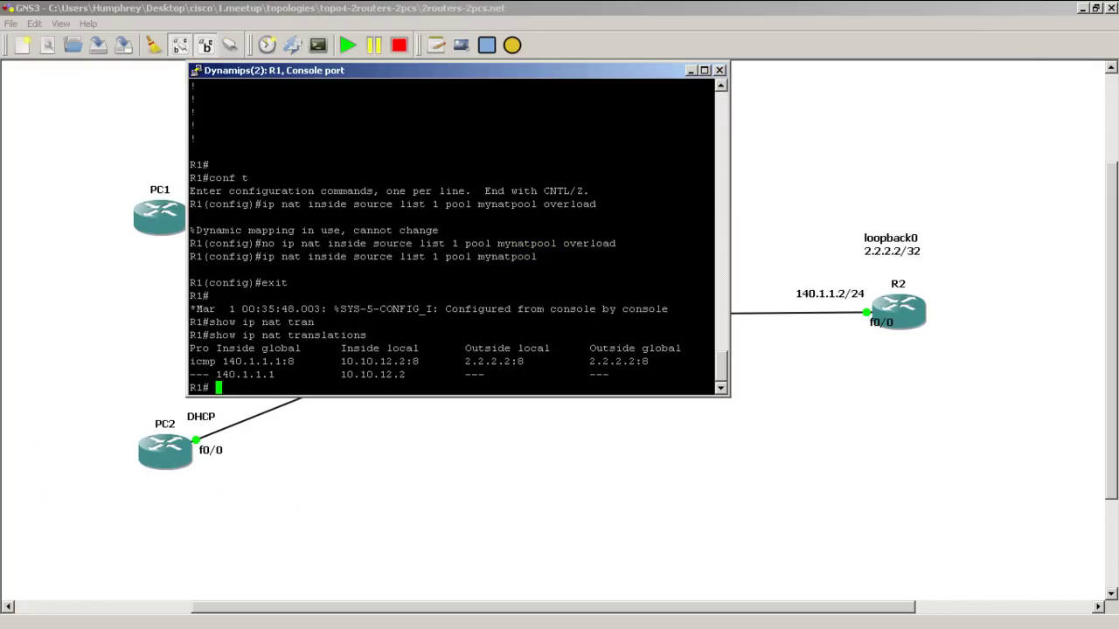
Step: Bring up PC2's console and ping 2.2.2.2 to test NAT from the second PC without overload
{"action": "left_click", "coordinate": [236, 628]}
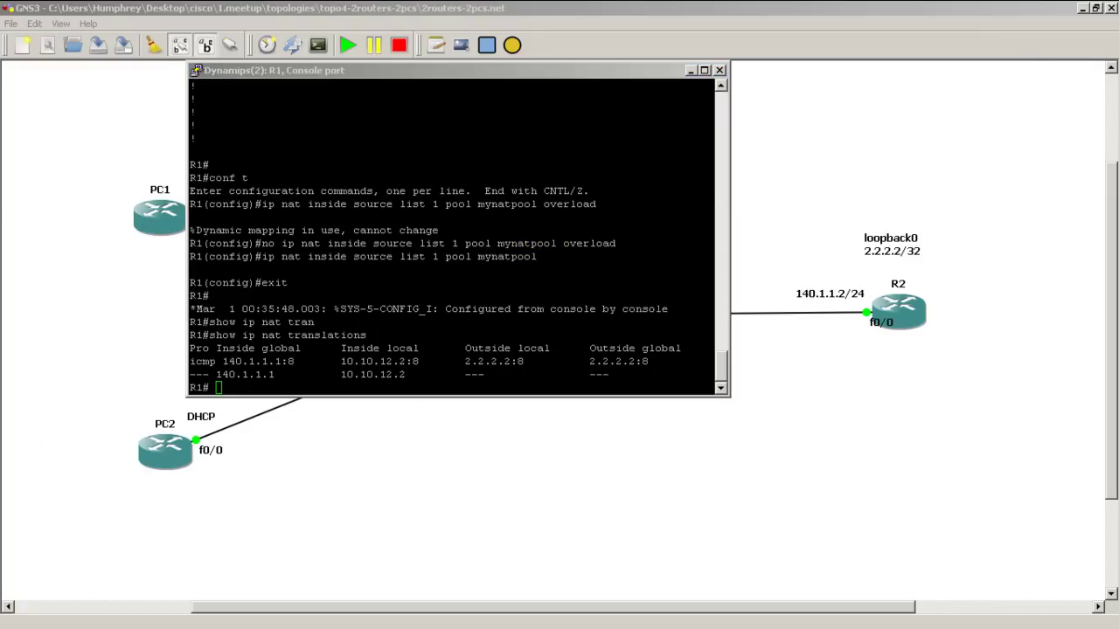
{"action": "left_click_drag", "start_coordinate": [490, 628], "coordinate": [426, 76]}
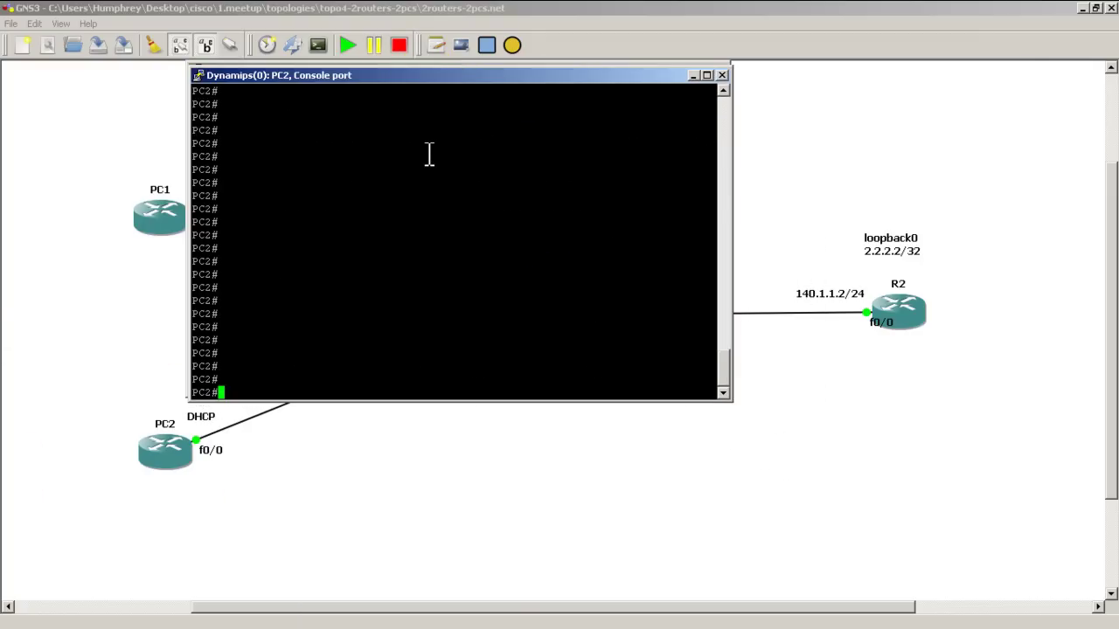
{"action": "type", "text": "ping 2.2.2.2"}
{"action": "key", "text": "Return"}
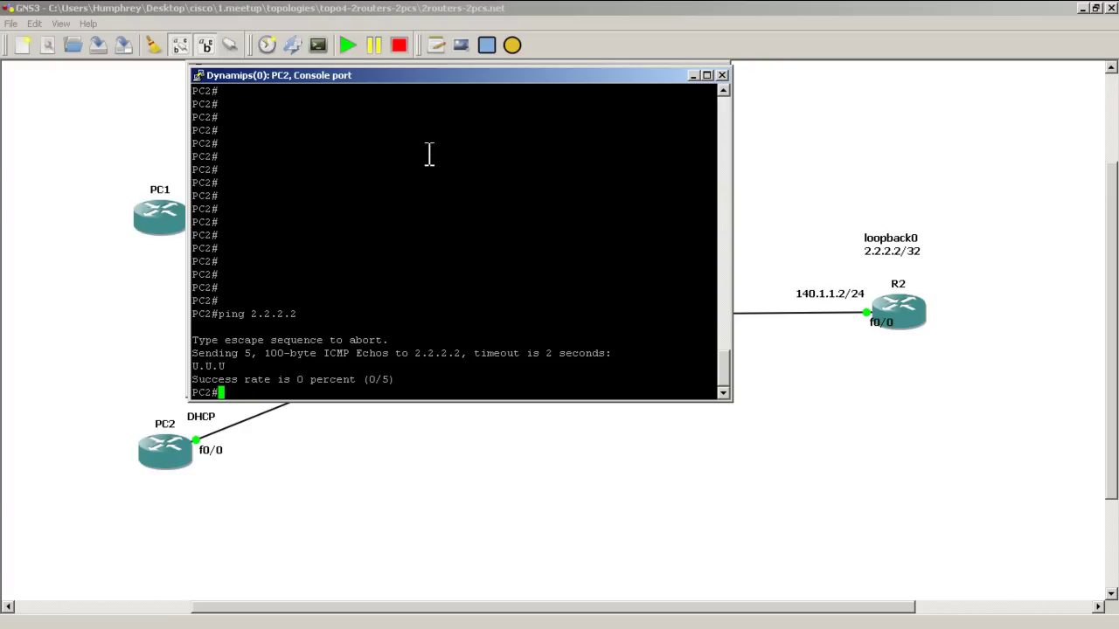
Step: Put PC2's console away, rerun show ip nat translations on R1, and move R1's console down to reveal the topology
{"action": "left_click_drag", "start_coordinate": [496, 78], "coordinate": [0, 175]}
{"action": "left_click", "coordinate": [404, 330]}
{"action": "key", "text": "Up"}
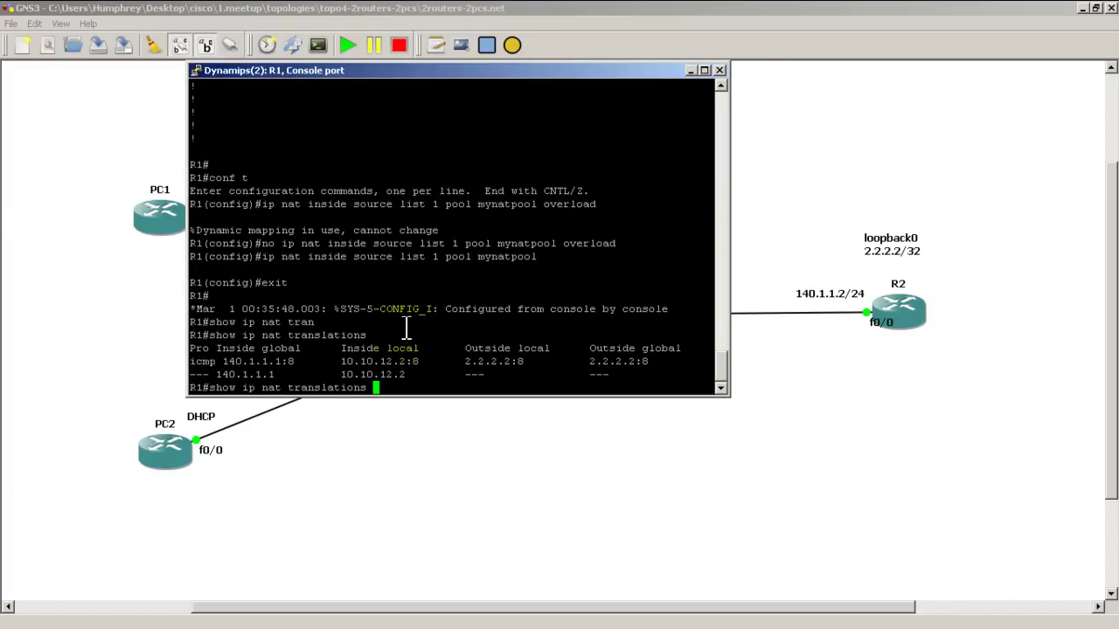
{"action": "key", "text": "Return"}
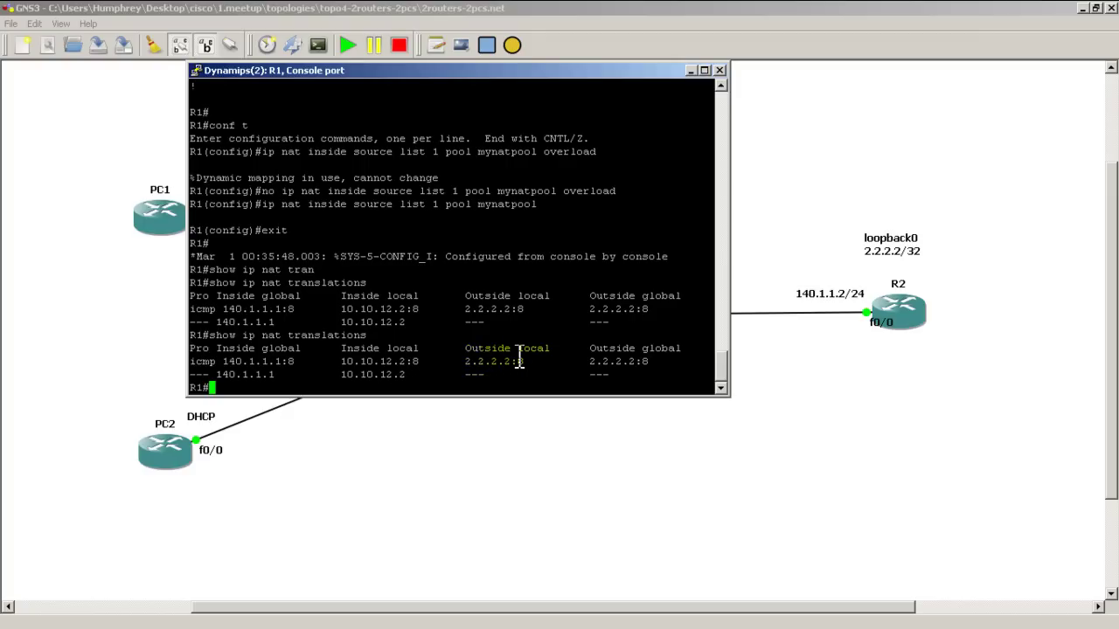
{"action": "left_click_drag", "start_coordinate": [623, 70], "coordinate": [686, 406]}
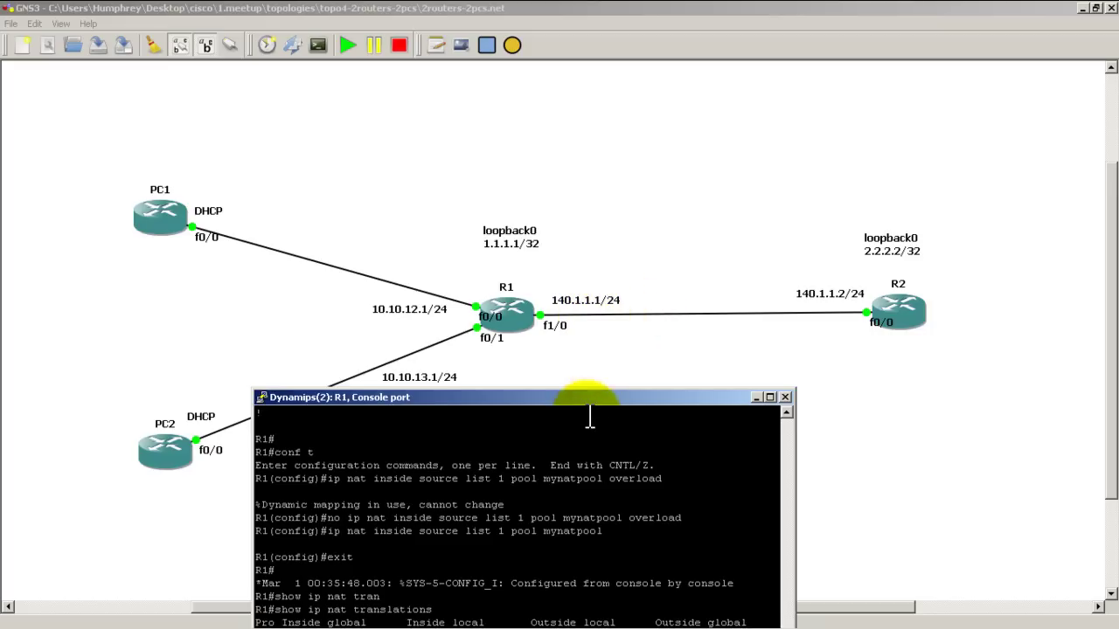
Step: Move R1's console back up and clear all dynamic NAT entries with clear ip nat translation *
{"action": "left_click_drag", "start_coordinate": [583, 394], "coordinate": [626, 78]}
{"action": "type", "text": "c"}
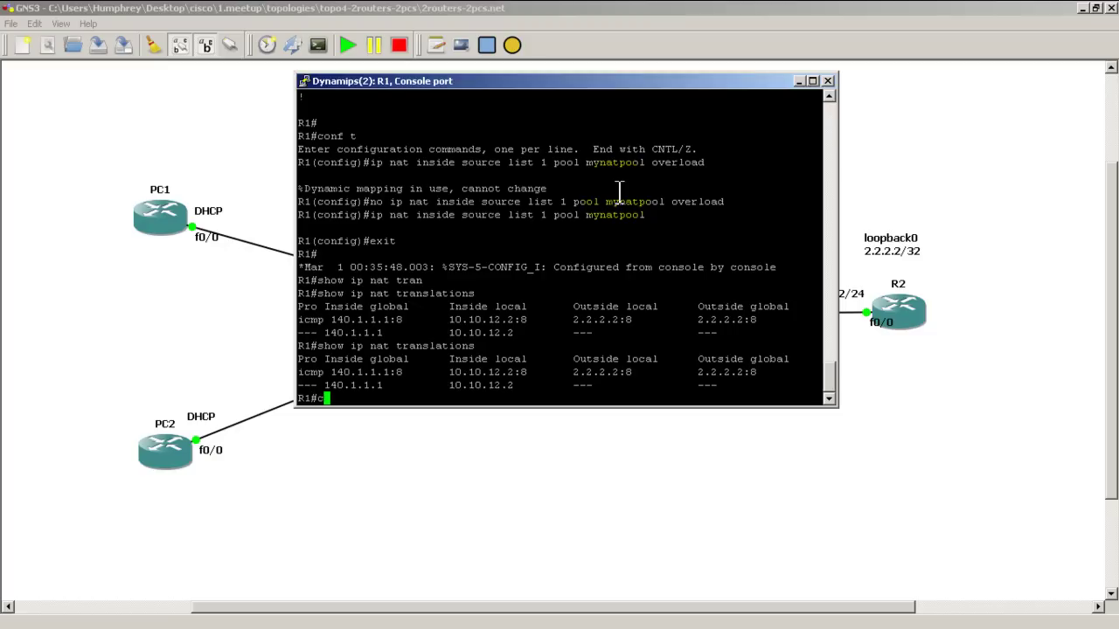
{"action": "type", "text": "lear ip nat trans"}
{"action": "key", "text": "Tab"}
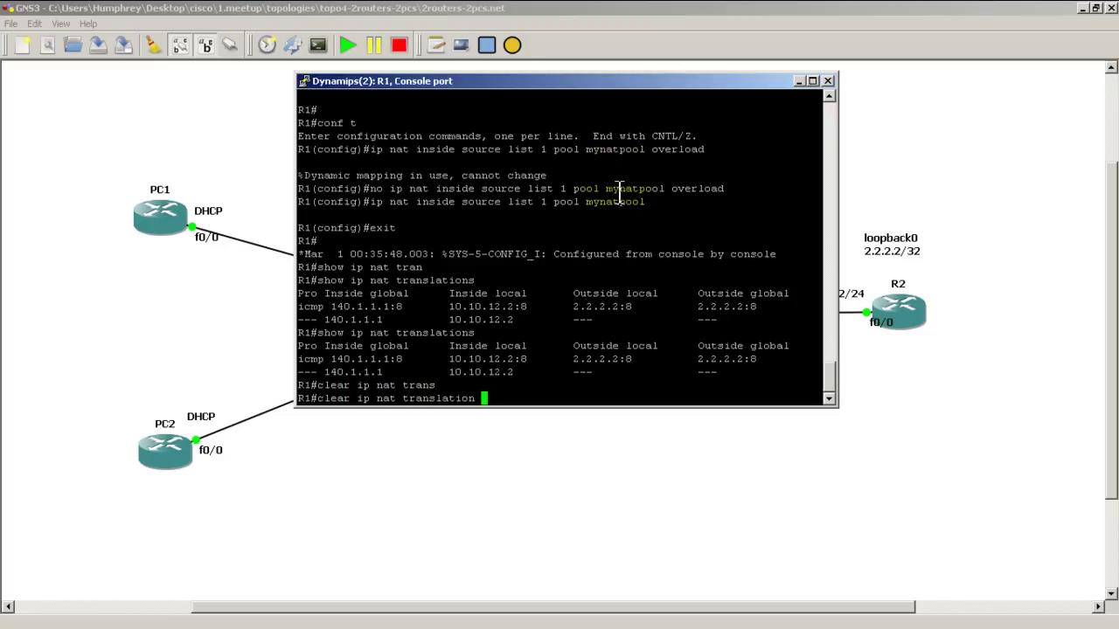
{"action": "key", "text": "Return"}
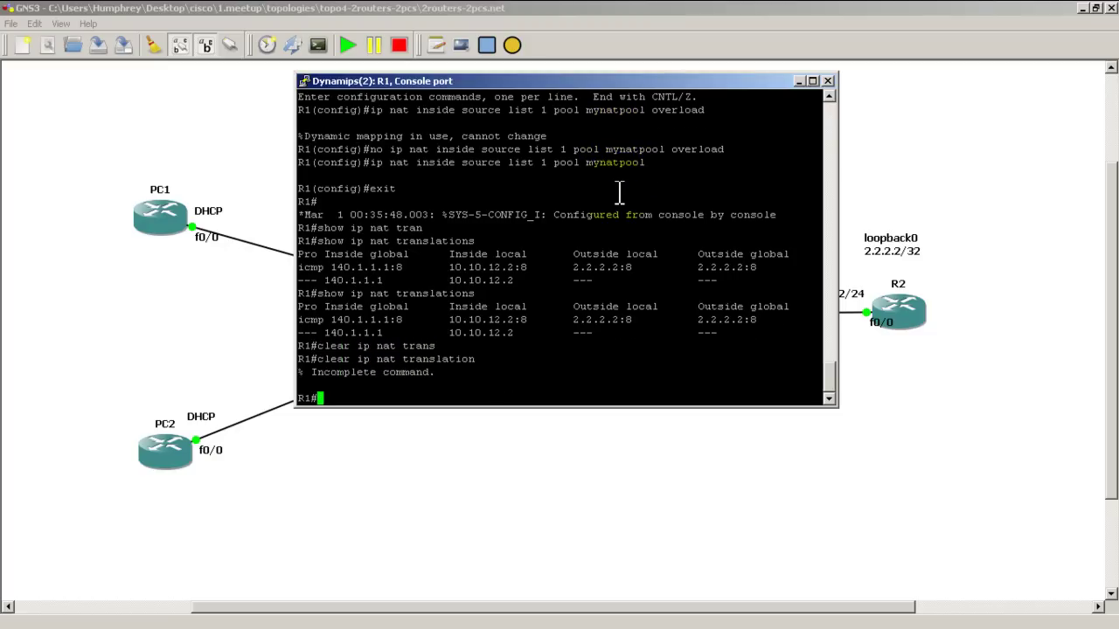
{"action": "key", "text": "Up"}
{"action": "type", "text": "*"}
{"action": "key", "text": "Return"}
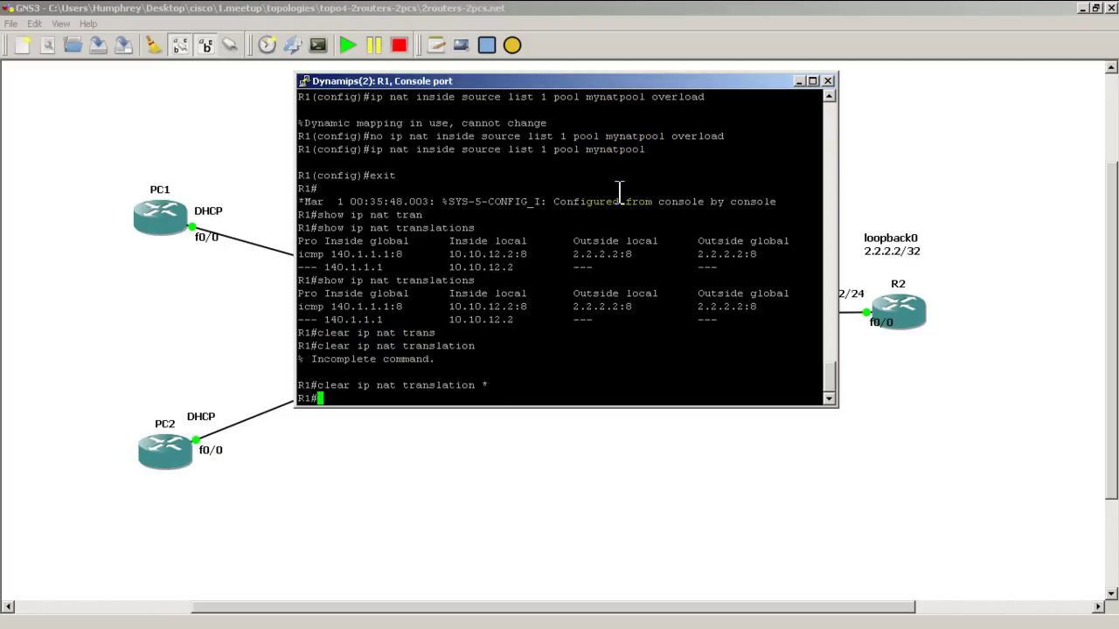
Step: Swap R1's console for PC2's and repeat the ping to 2.2.2.2 with the translation table cleared
{"action": "left_click_drag", "start_coordinate": [634, 81], "coordinate": [0, 102]}
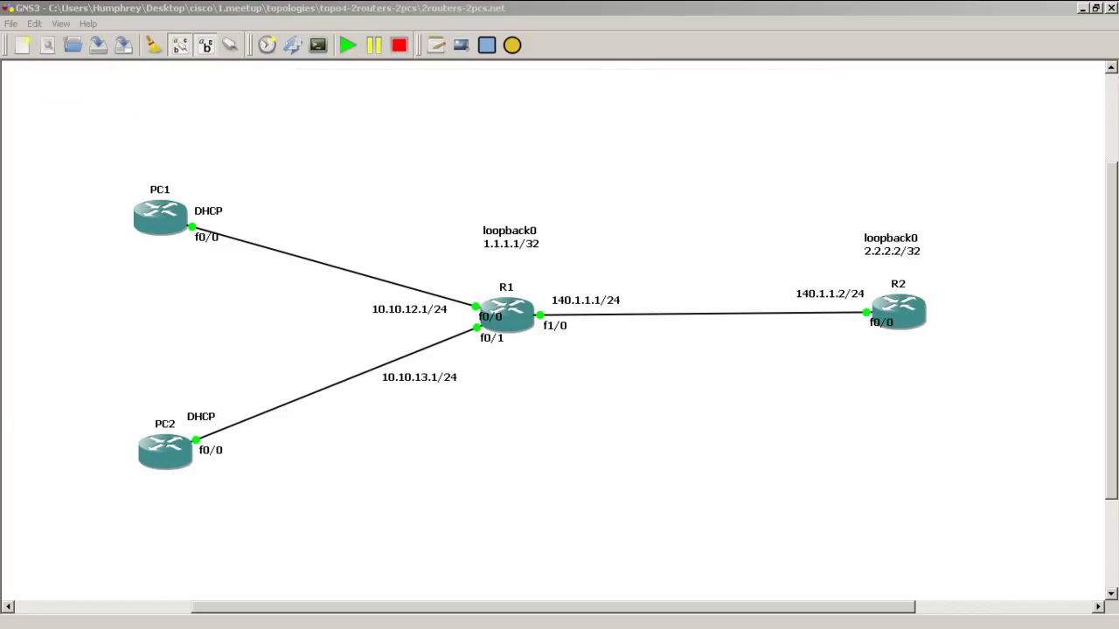
{"action": "left_click_drag", "start_coordinate": [0, 367], "coordinate": [429, 71]}
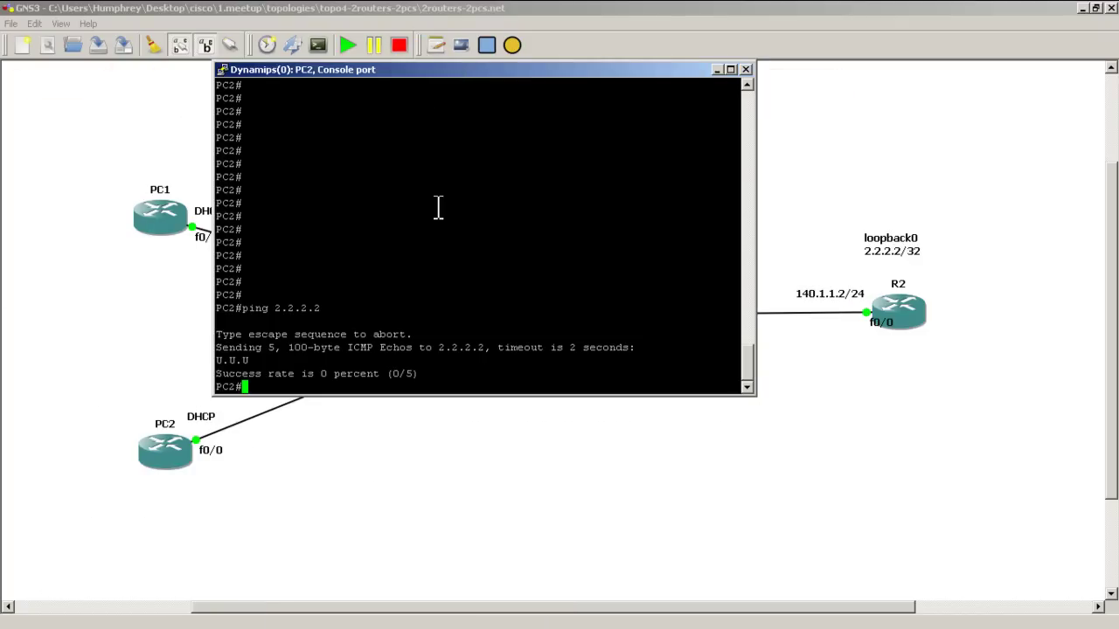
{"action": "key", "text": "Up"}
{"action": "key", "text": "Return"}
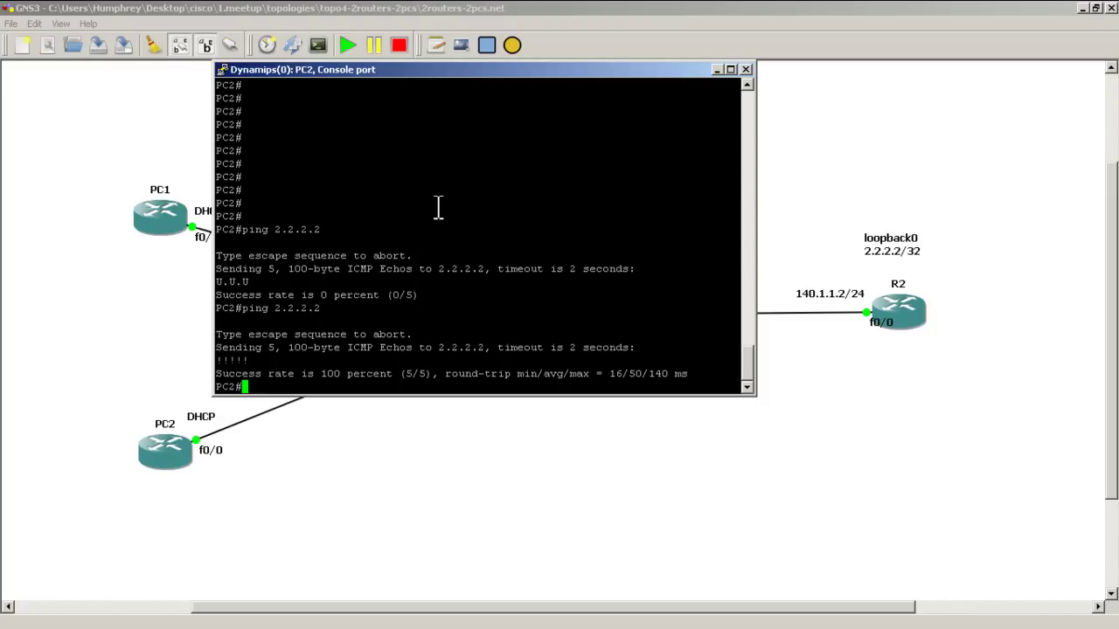
Step: Swap PC2's console for PC1's, ping 2.2.2.2 from PC1, and minimize its console
{"action": "left_click_drag", "start_coordinate": [483, 72], "coordinate": [0, 208]}
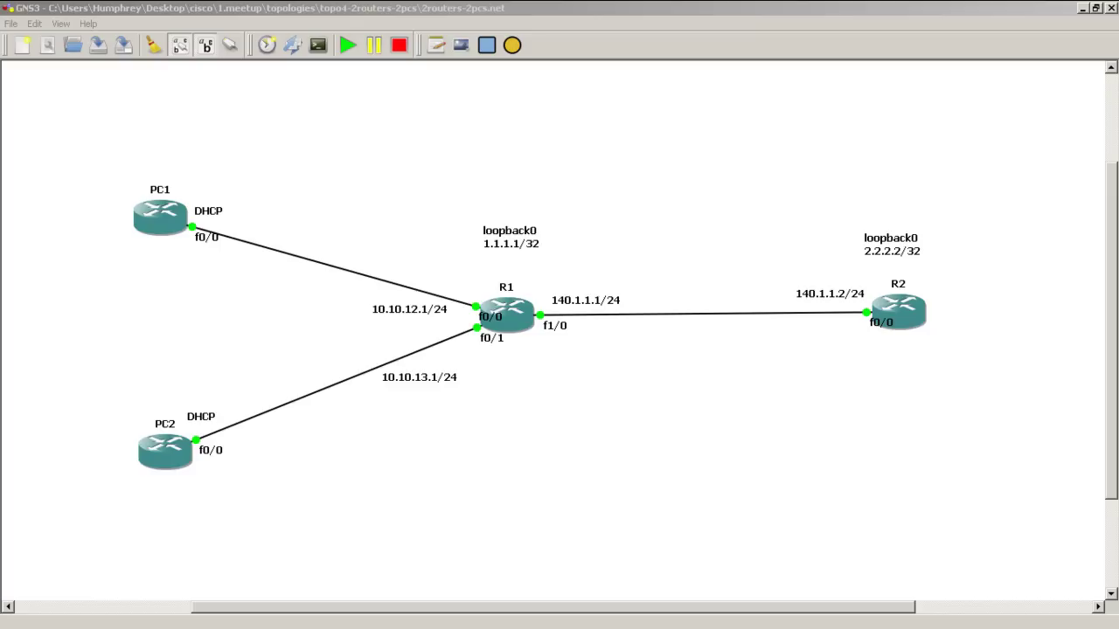
{"action": "left_click_drag", "start_coordinate": [0, 131], "coordinate": [608, 63]}
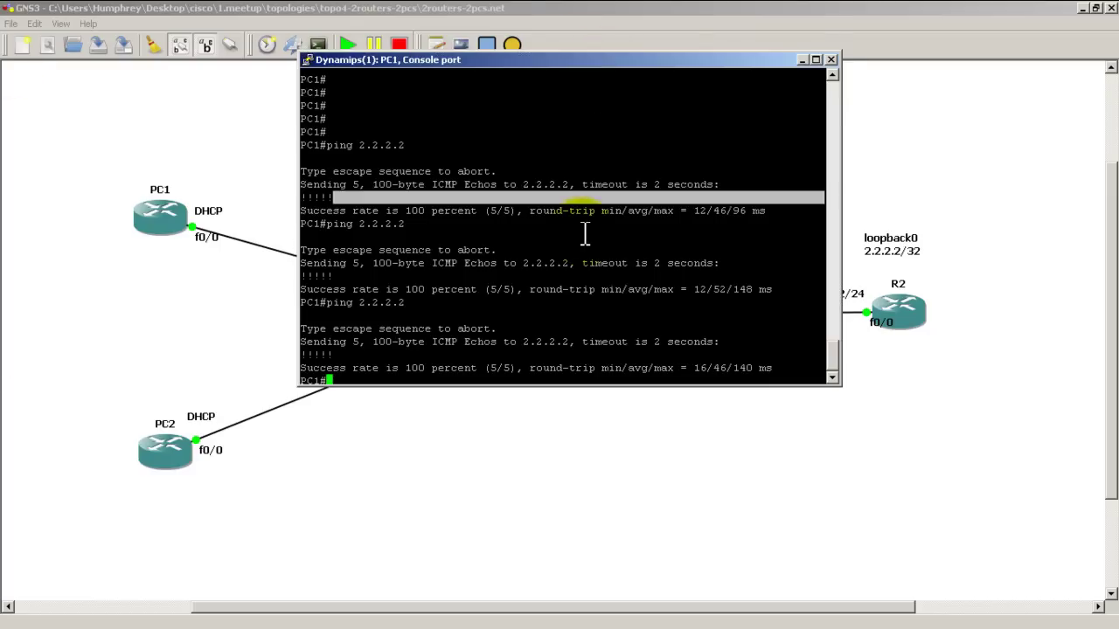
{"action": "left_click", "coordinate": [584, 235]}
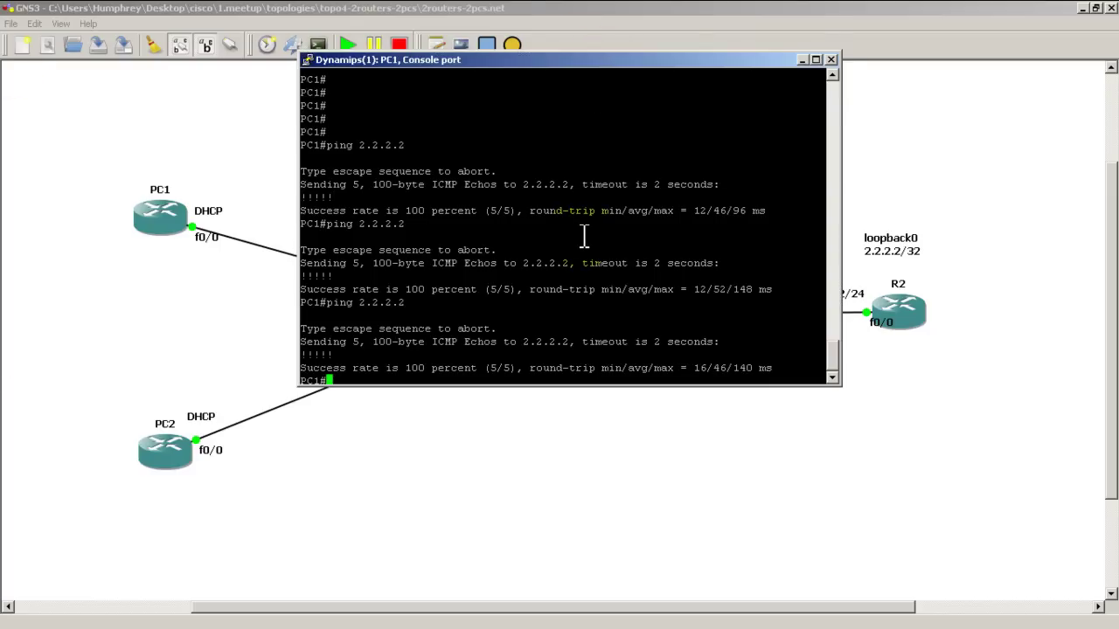
{"action": "type", "text": "ping 2.2.2.2"}
{"action": "key", "text": "Return"}
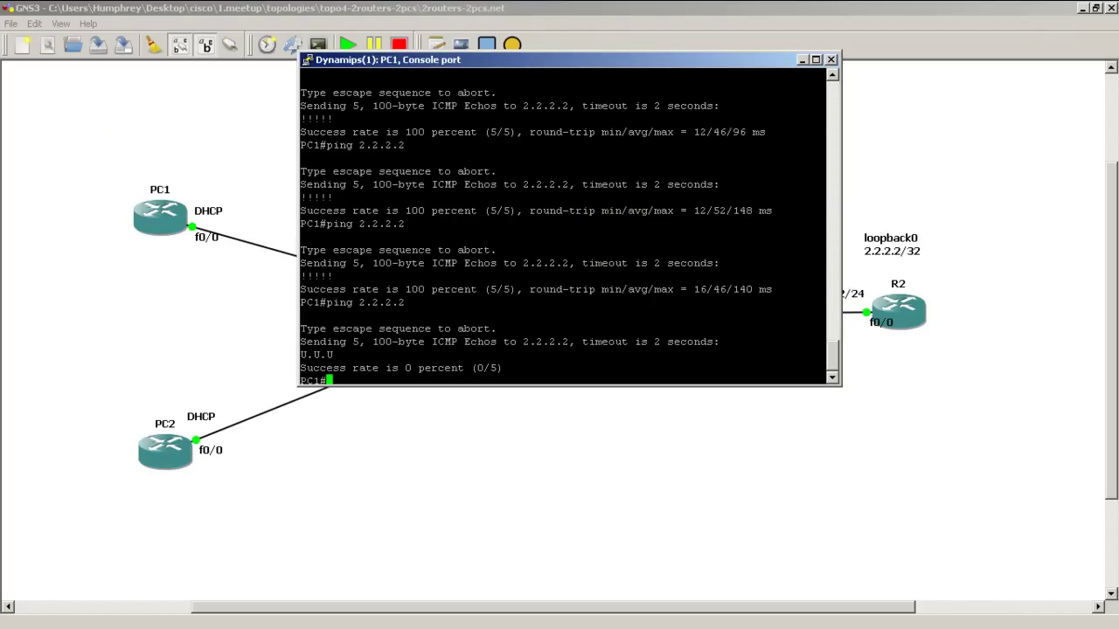
{"action": "left_click", "coordinate": [802, 61]}
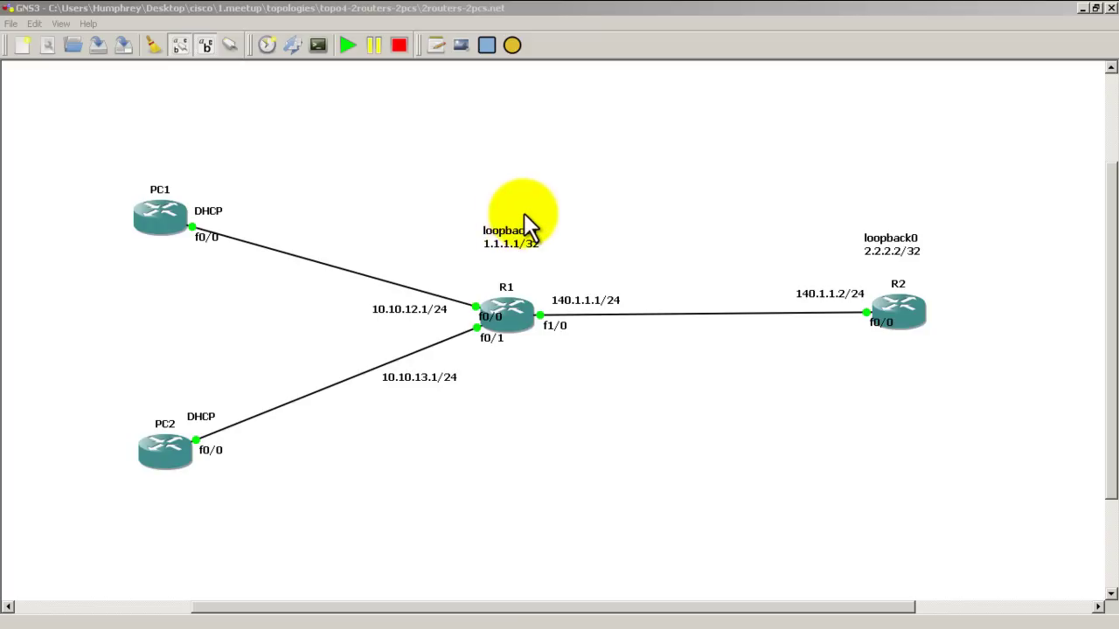